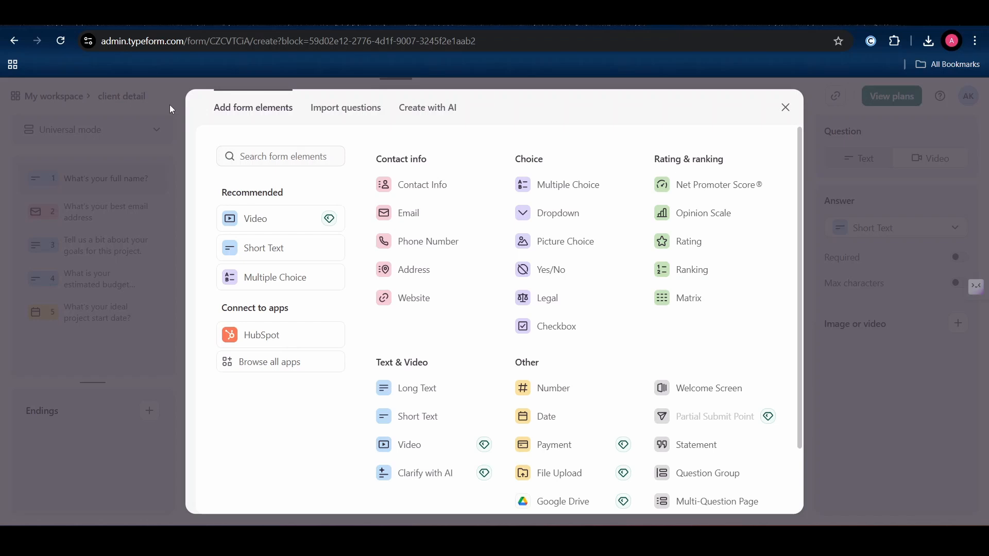
- Review the email address, project goals and ideal project start date questions in the Typeform form
click(171, 110)
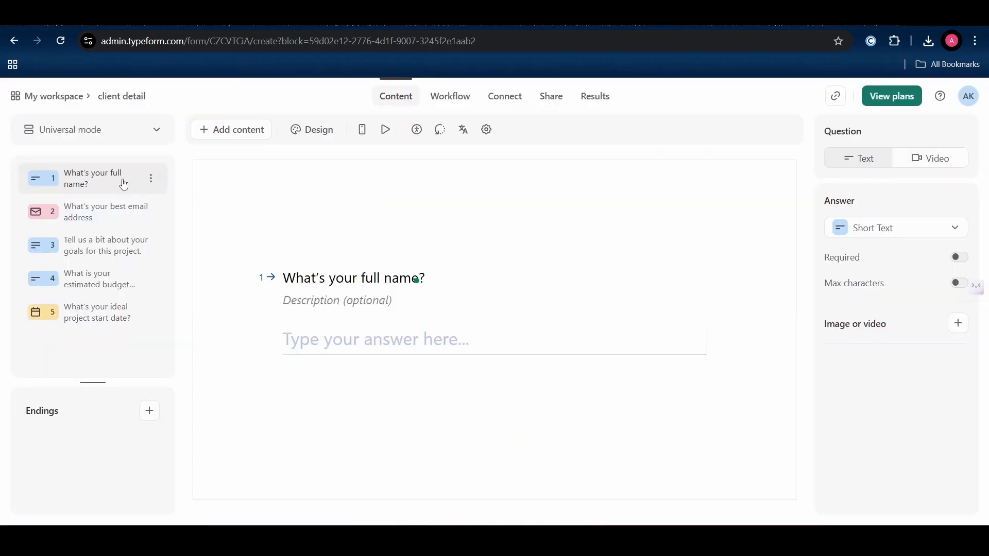
click(95, 225)
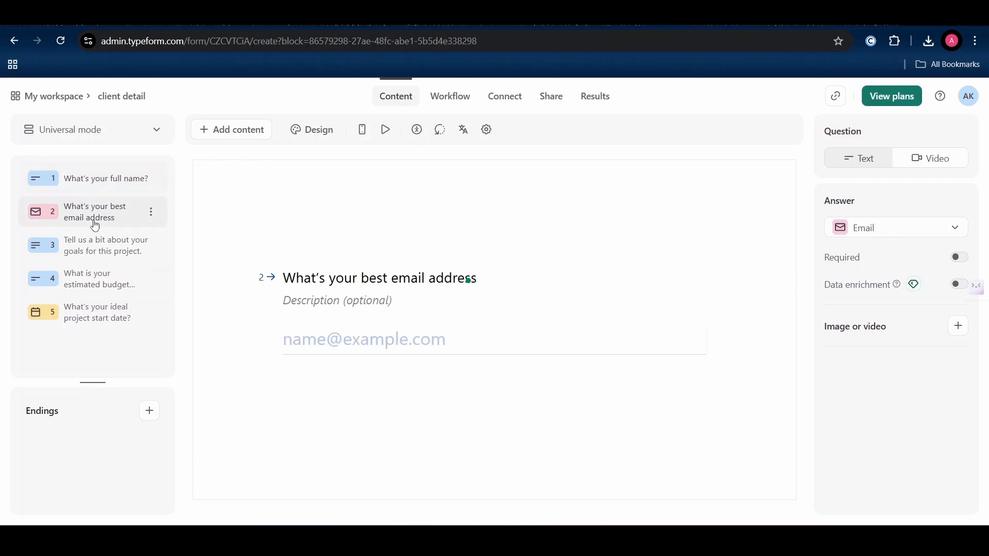
click(235, 128)
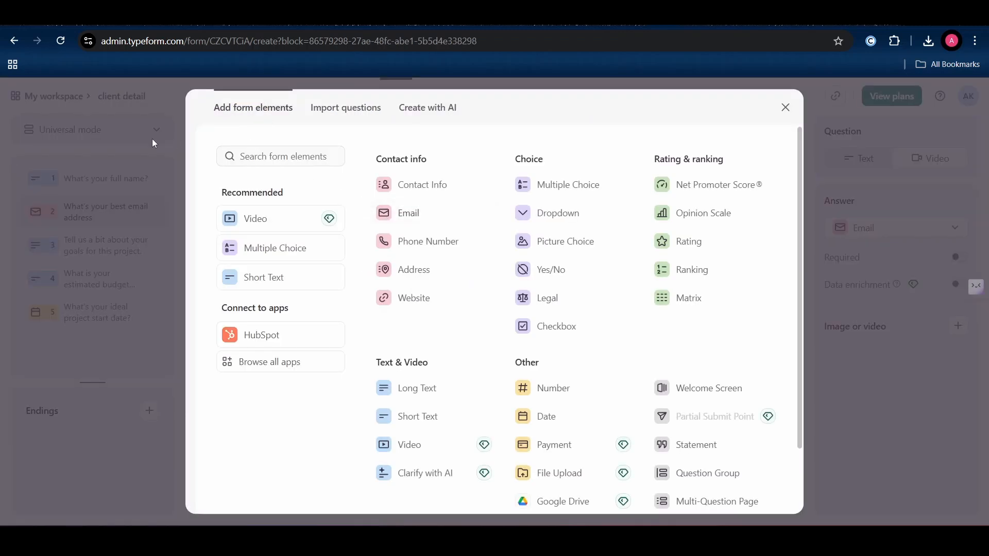
click(104, 145)
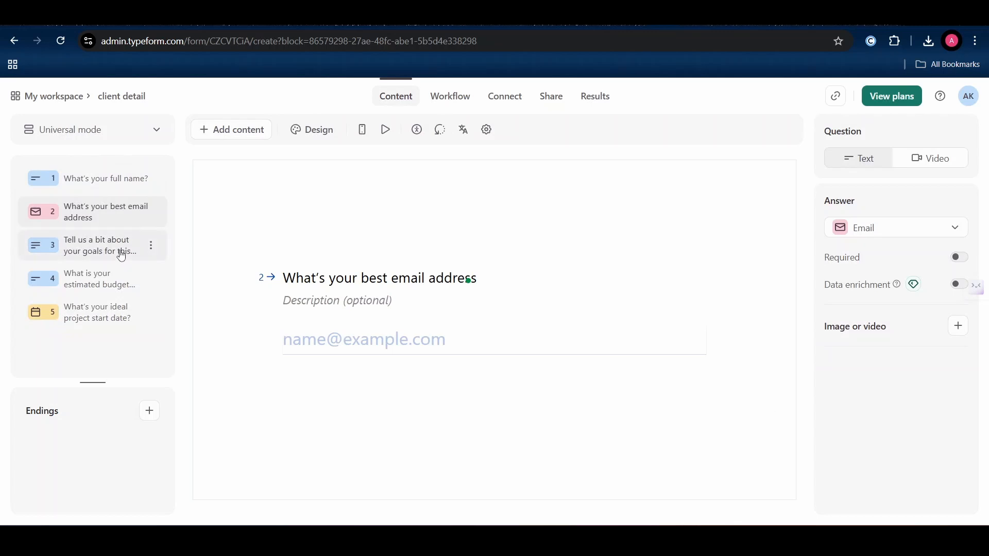
click(123, 258)
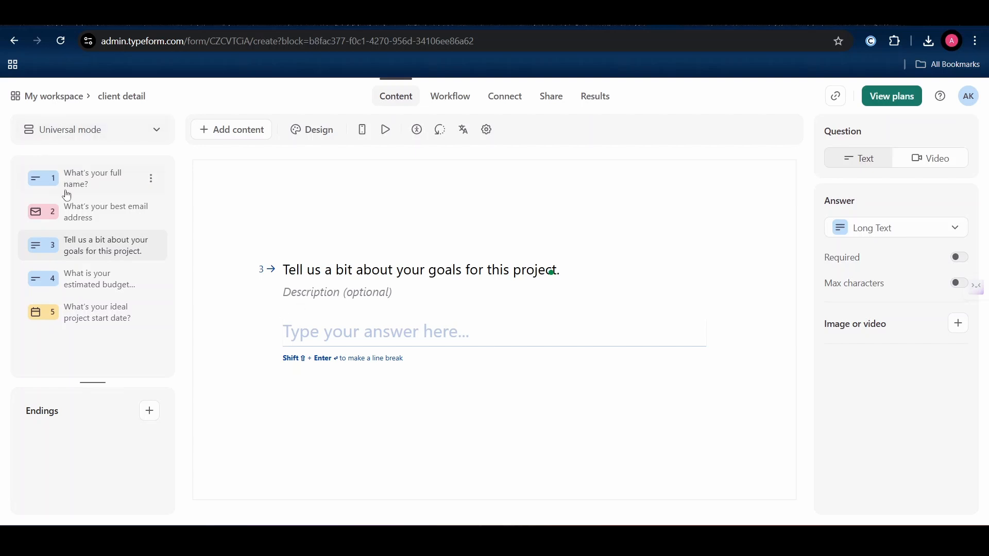
click(104, 320)
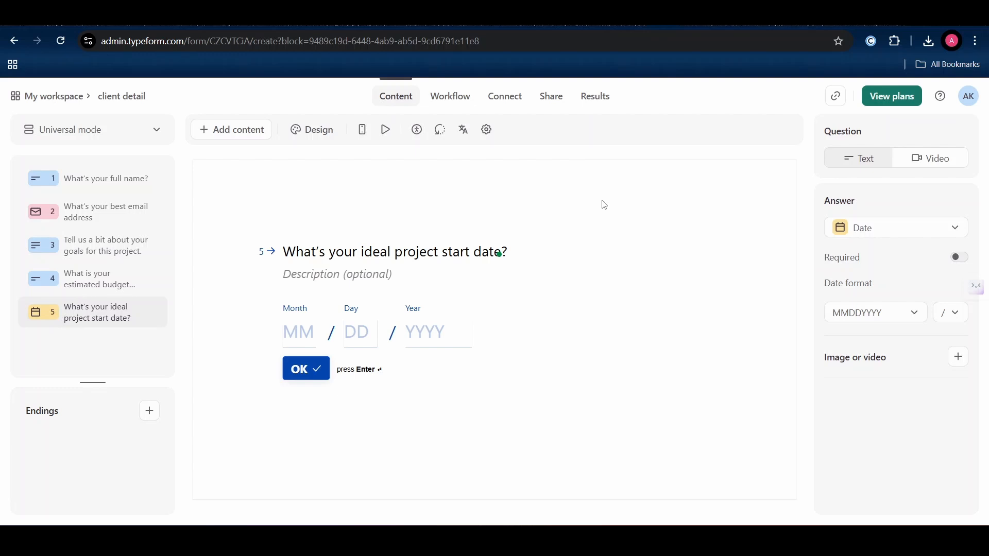
- Make Typeform's New Entry event the Zap's trigger
click(605, 12)
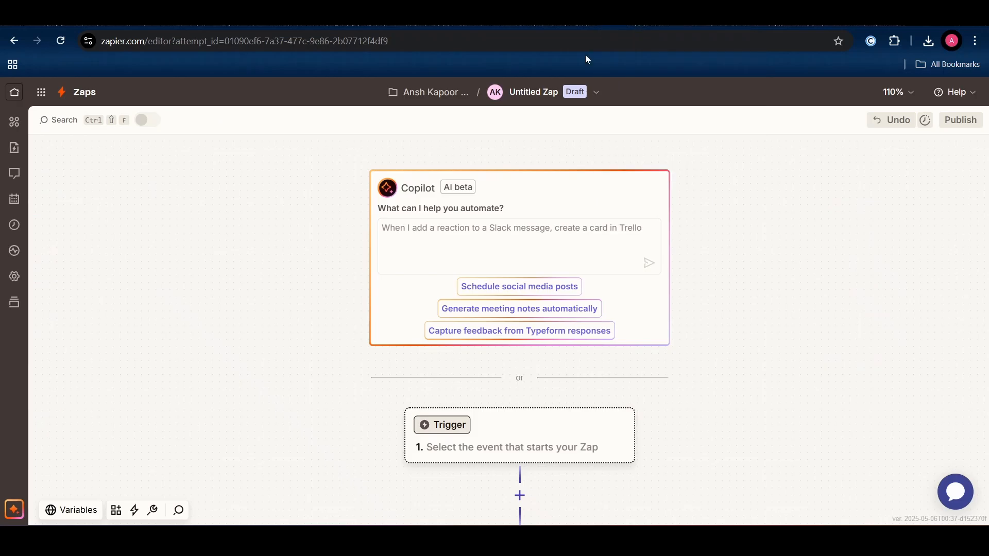
click(505, 389)
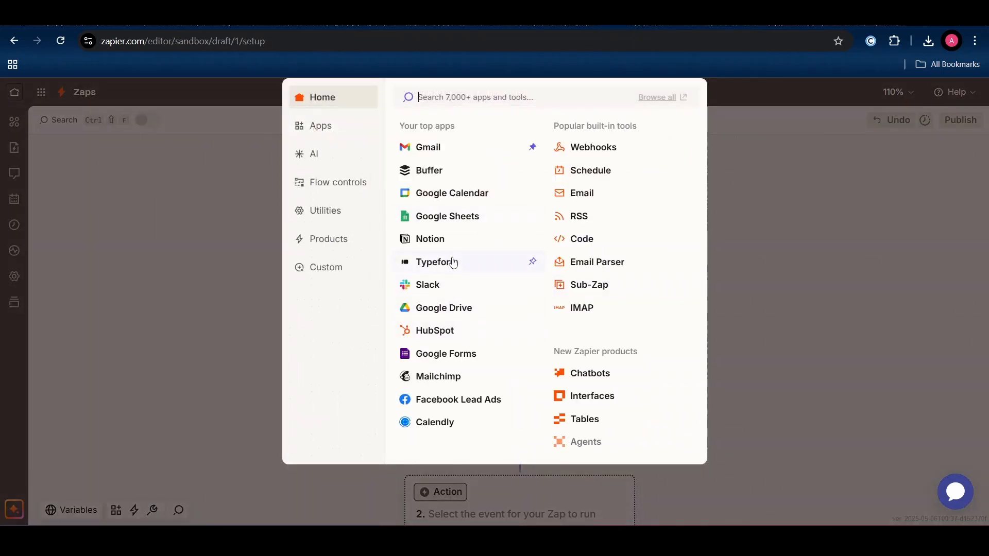
click(454, 262)
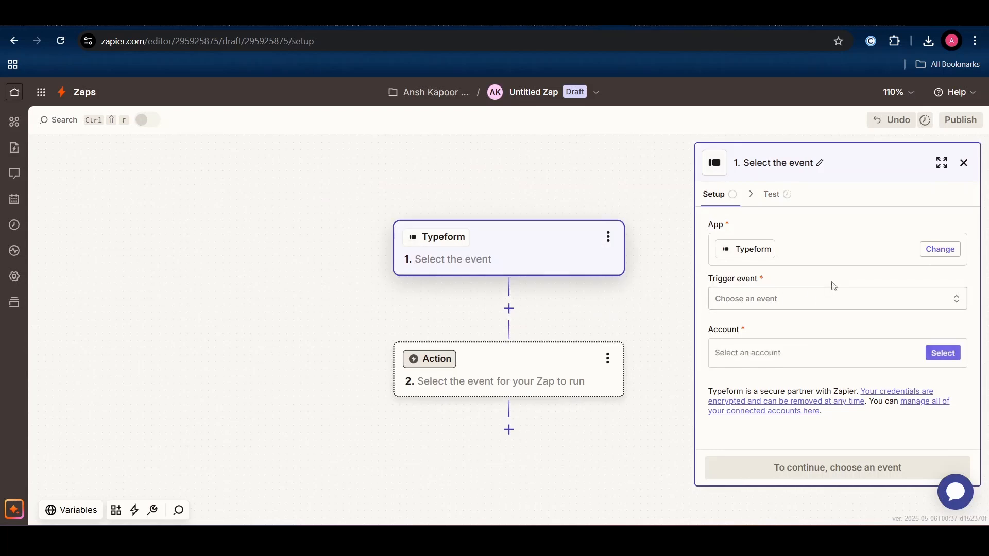
click(785, 306)
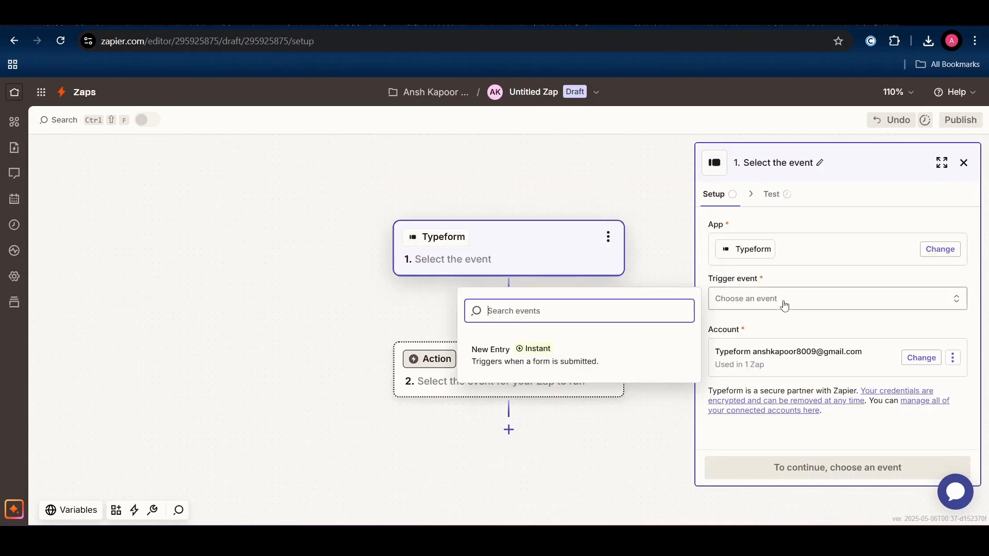
click(566, 348)
click(771, 467)
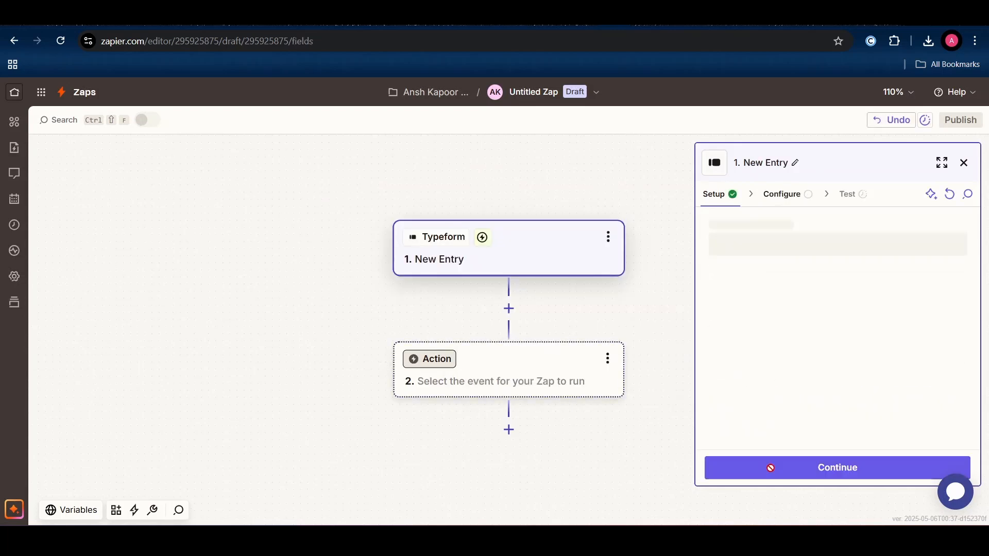
- Select the client detail form and test the trigger, continuing with the found Entry A record
click(843, 244)
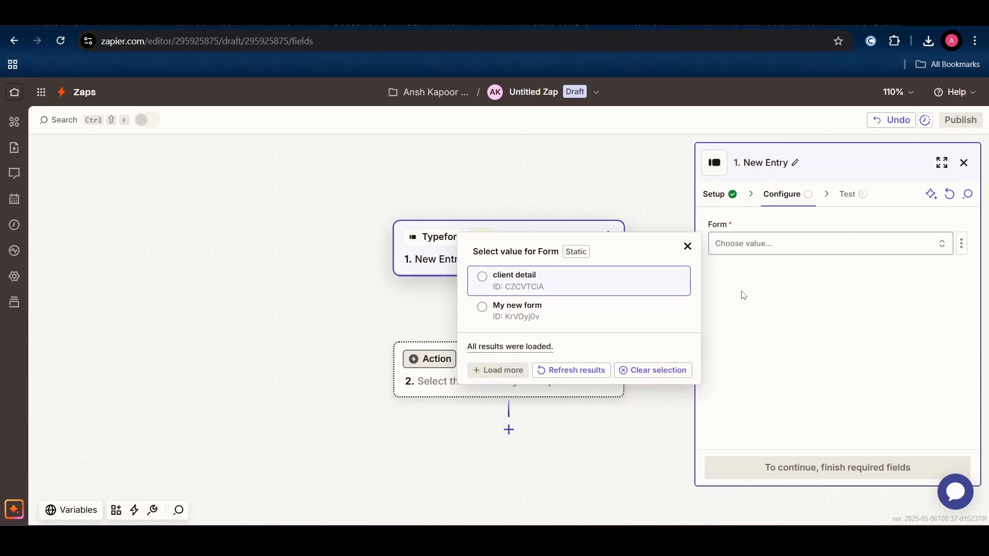
click(633, 276)
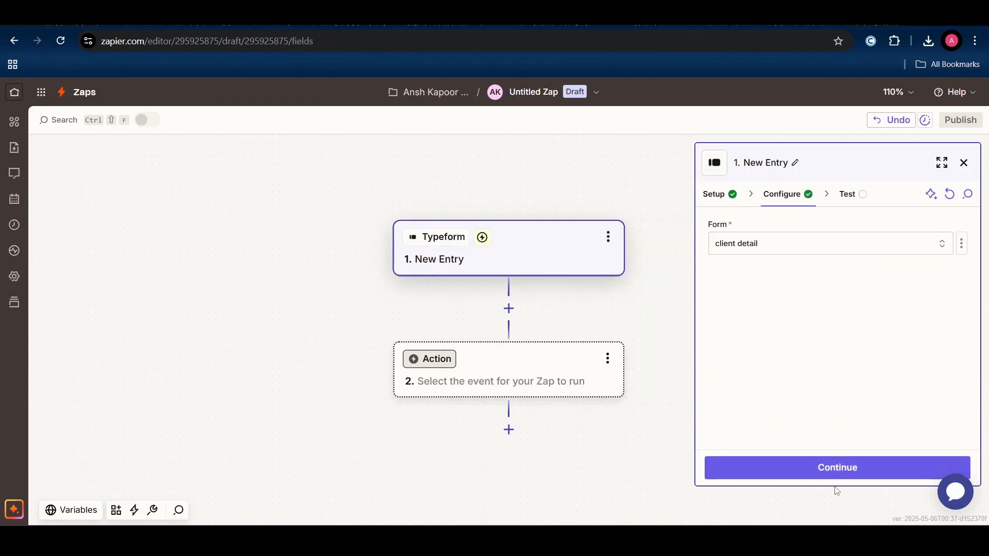
click(859, 468)
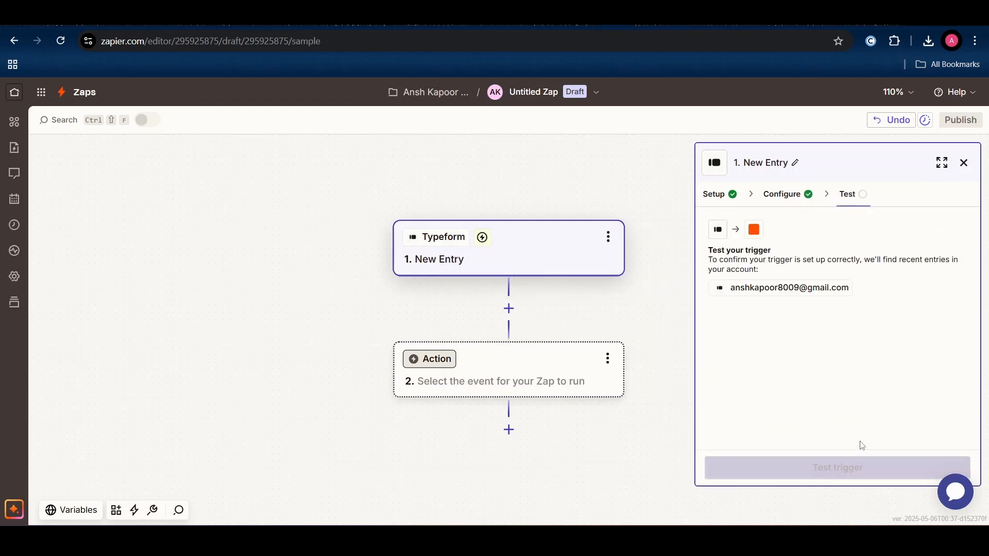
click(856, 480)
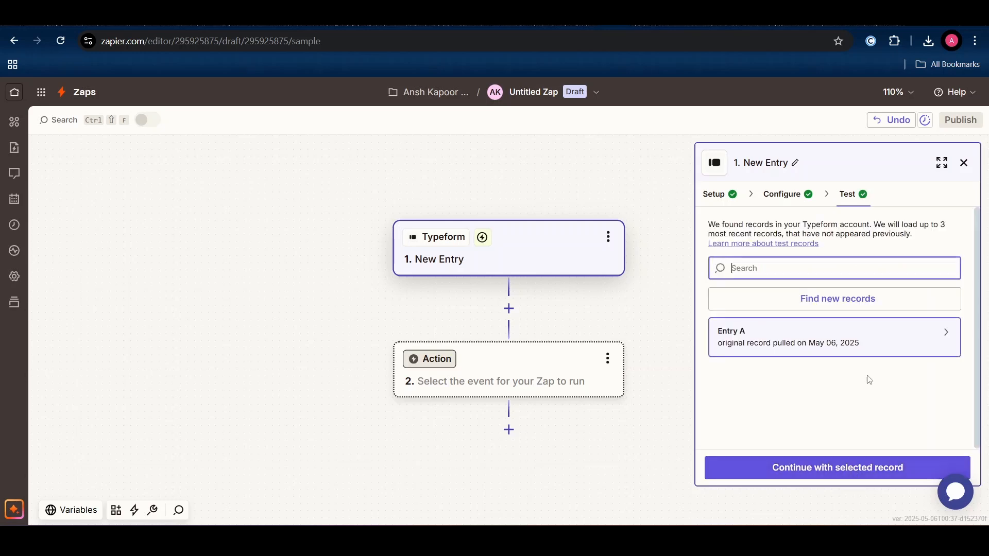
click(815, 473)
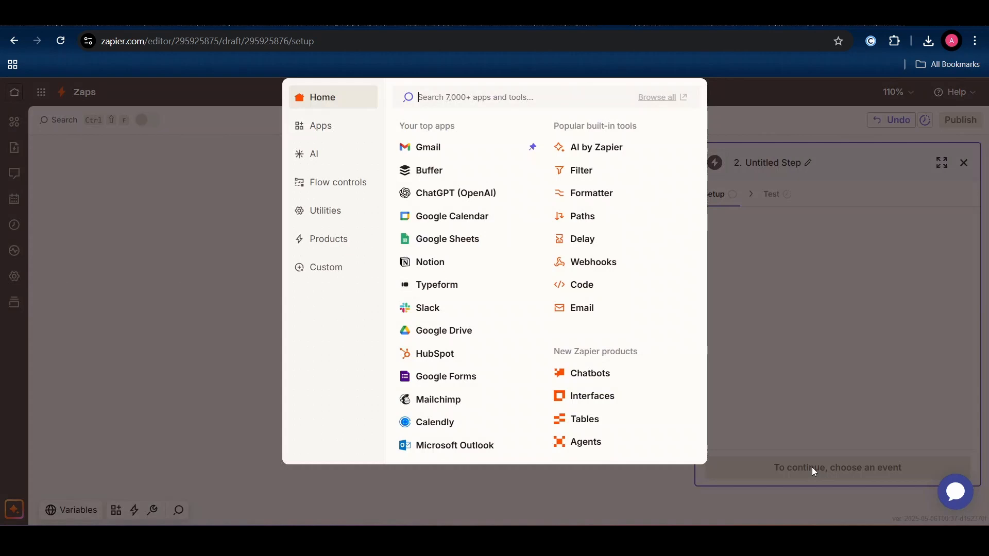
click(842, 354)
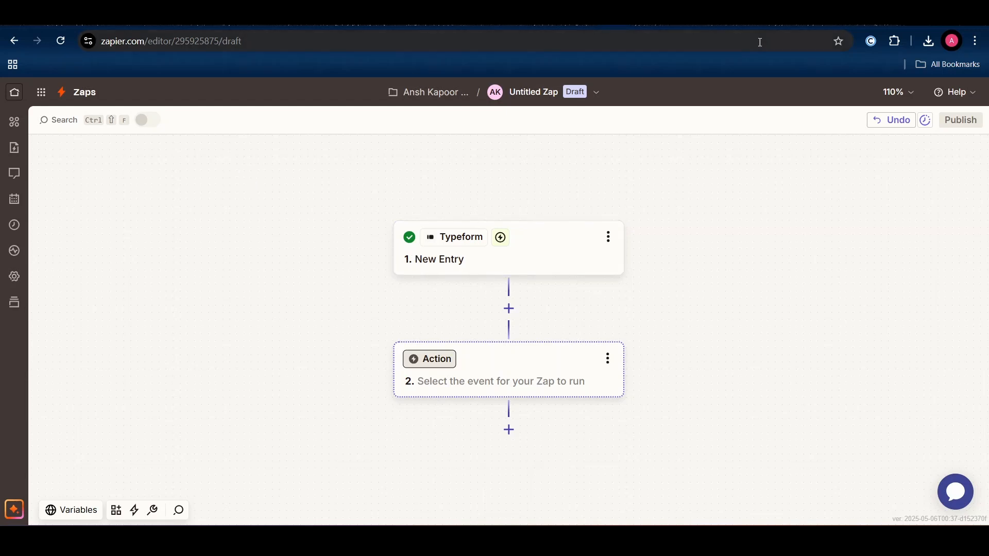
click(814, 13)
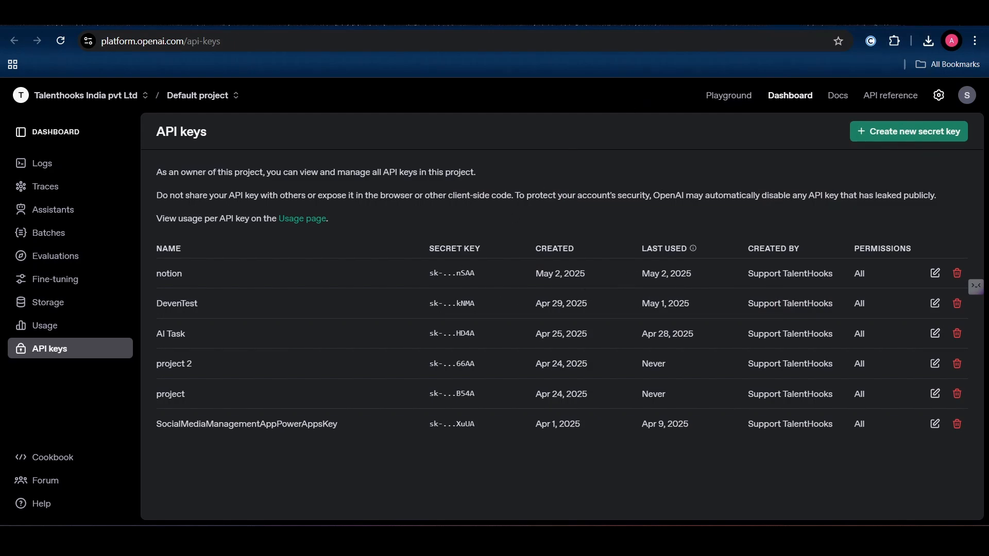
click(634, 12)
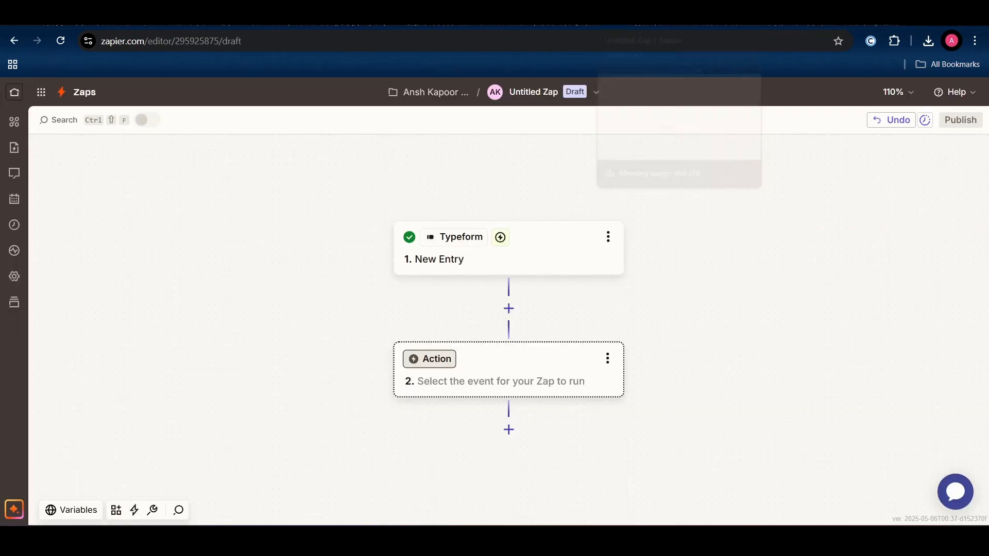
- Make ChatGPT (OpenAI) Send Prompt the Zap's action step
click(557, 366)
click(469, 192)
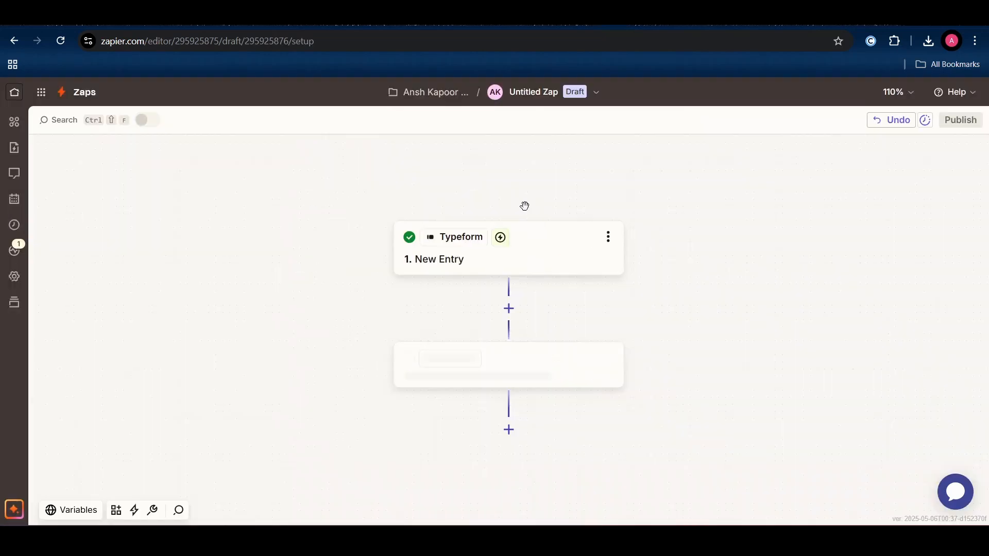
click(736, 303)
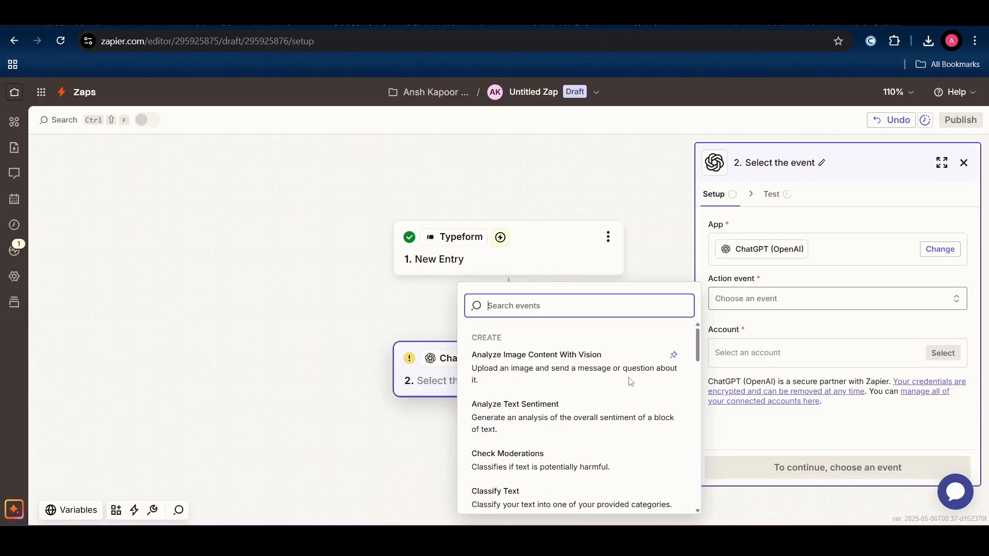
scroll(598, 407, down, 6)
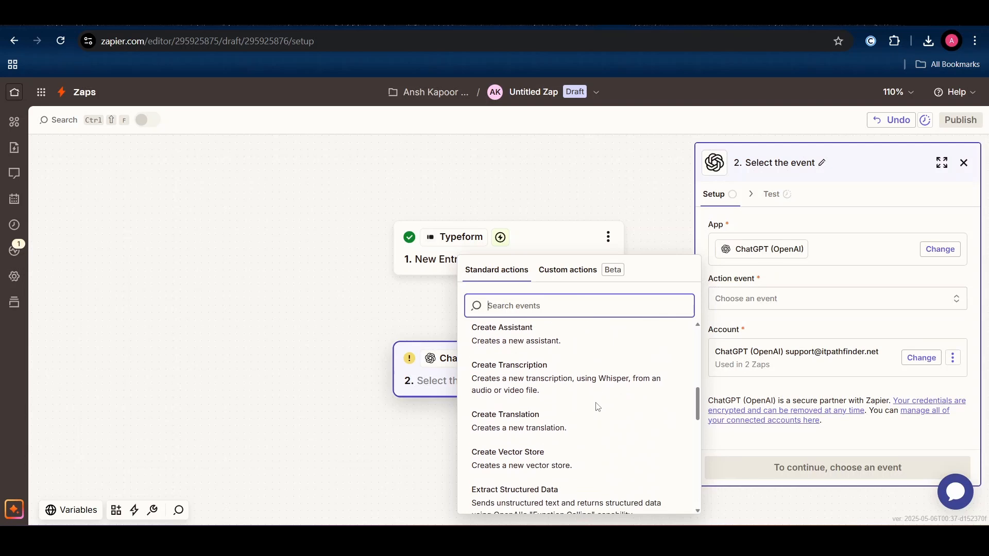
scroll(595, 407, down, 3)
click(553, 472)
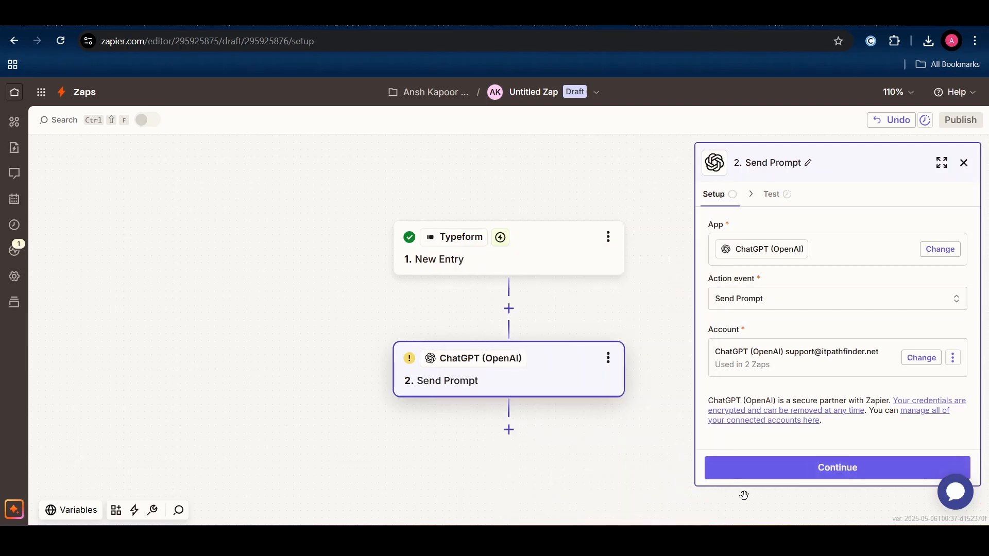
click(779, 477)
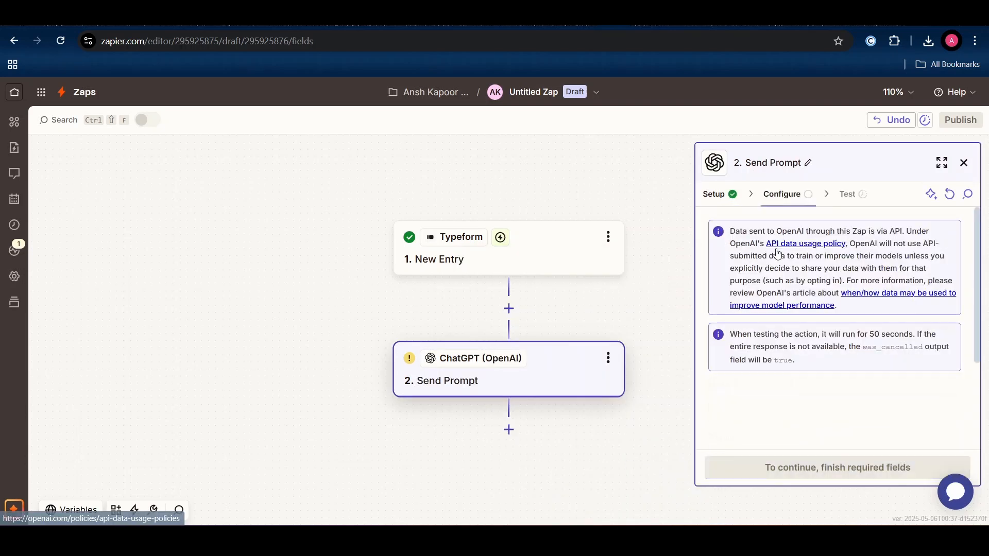
- Review the available models, keeping gpt-3.5-turbo-instruct
scroll(779, 349, down, 3)
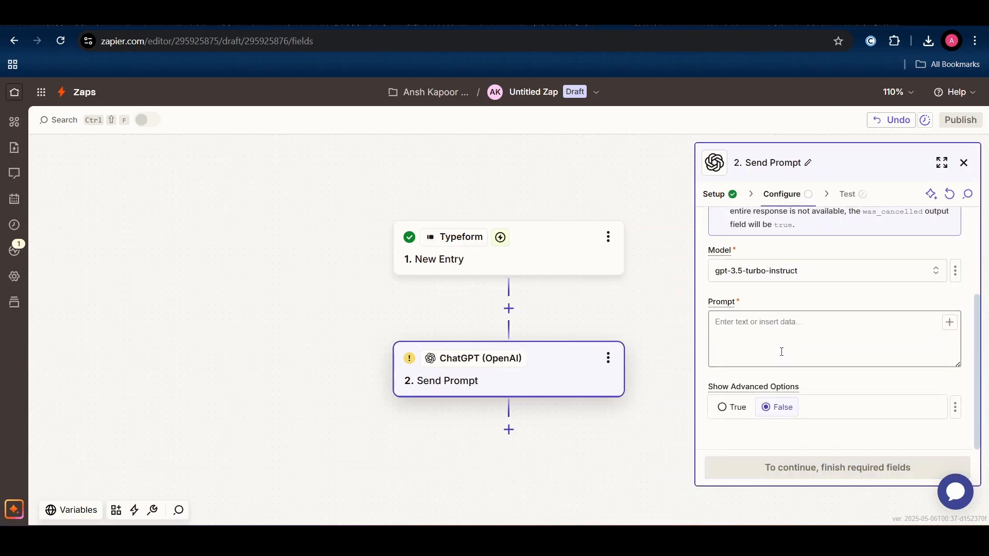
click(824, 271)
scroll(614, 412, down, 2)
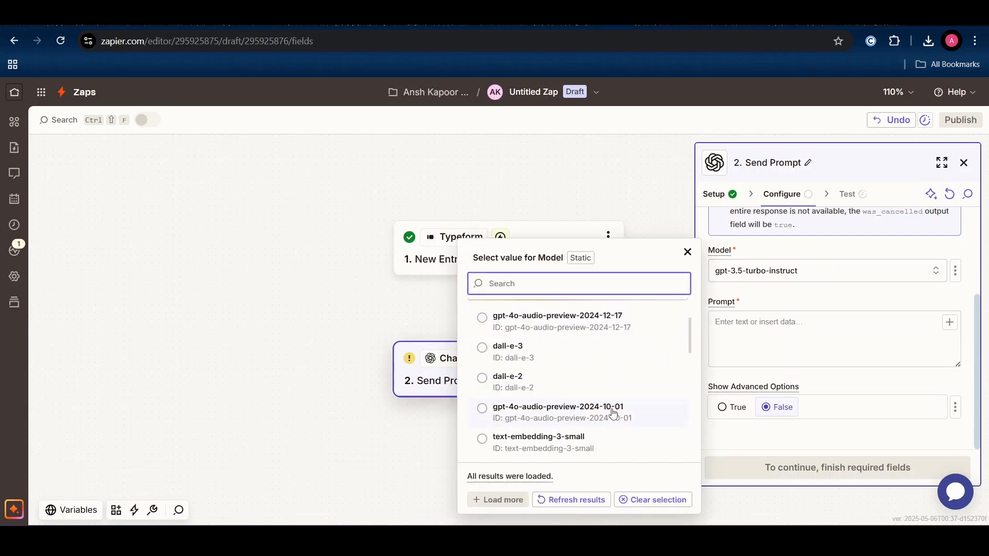
scroll(614, 413, down, 2)
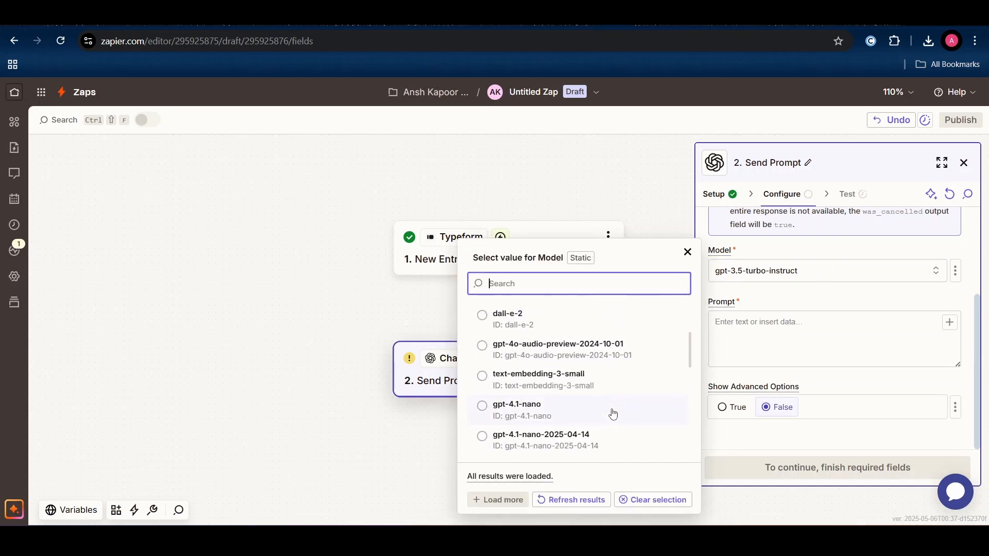
scroll(614, 415, down, 1)
scroll(614, 414, down, 3)
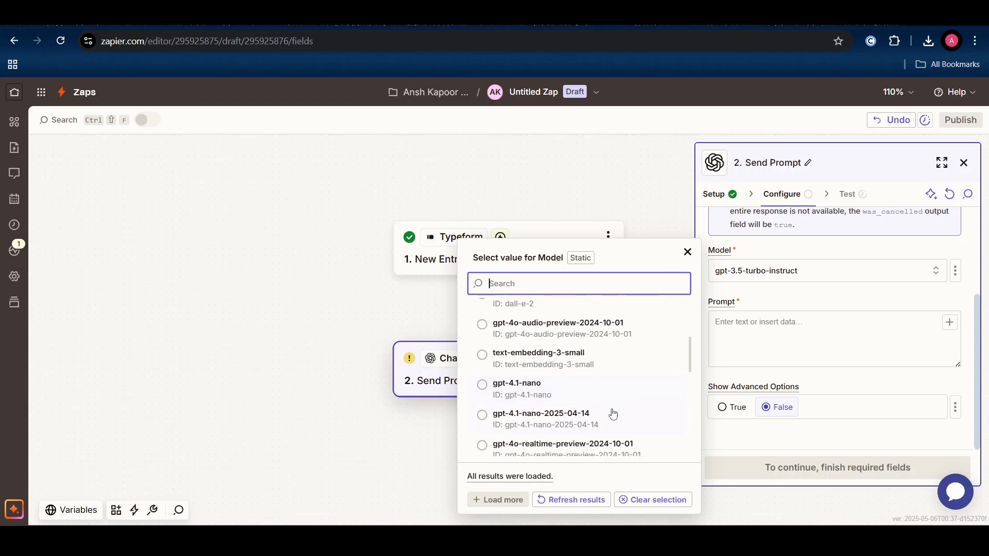
scroll(635, 367, down, 2)
click(358, 294)
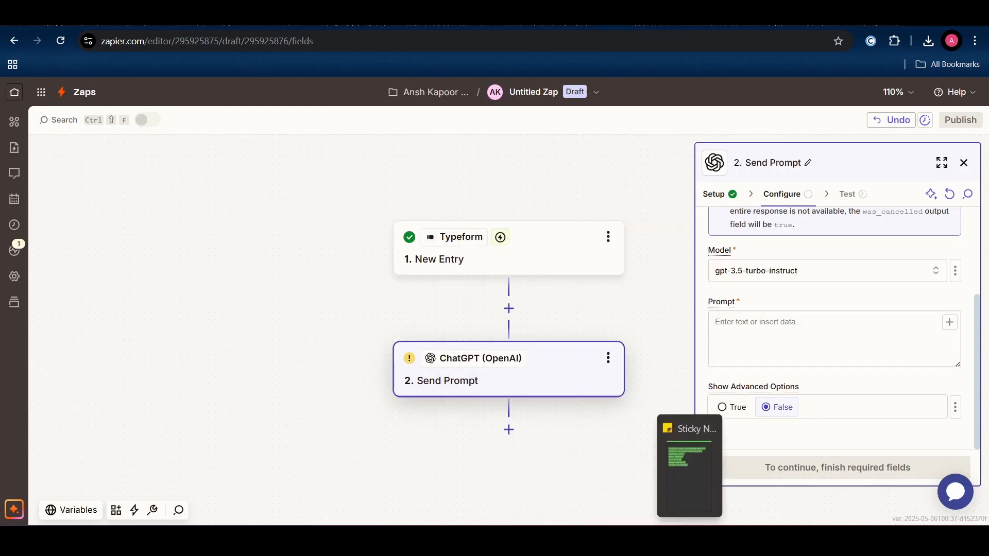
- Copy the welcome-email prompt from Sticky Notes into the Send Prompt's Prompt field
click(690, 540)
click(889, 216)
click(872, 235)
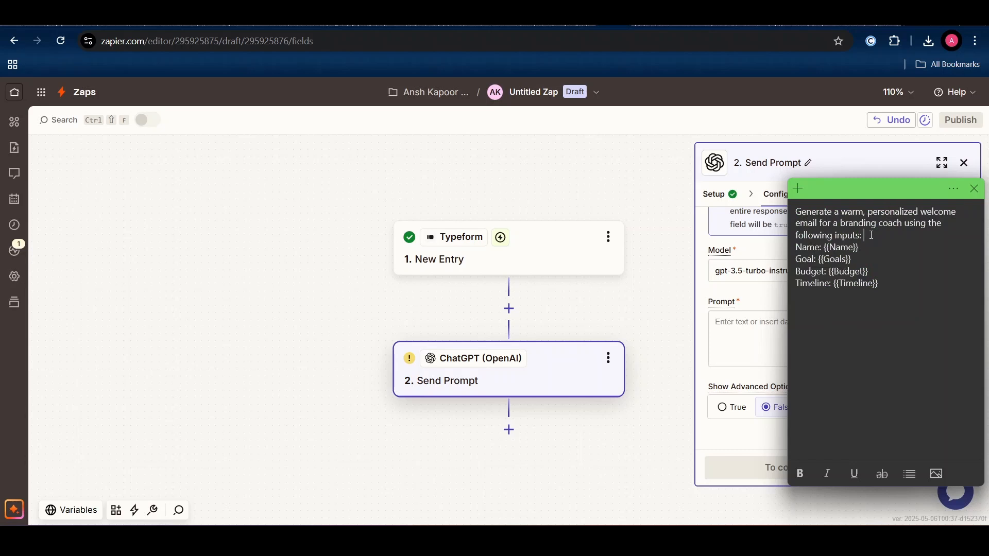
text(a)
key(BackSpace)
key(ctrl+a)
key(ctrl+c)
click(727, 338)
key(ctrl+v)
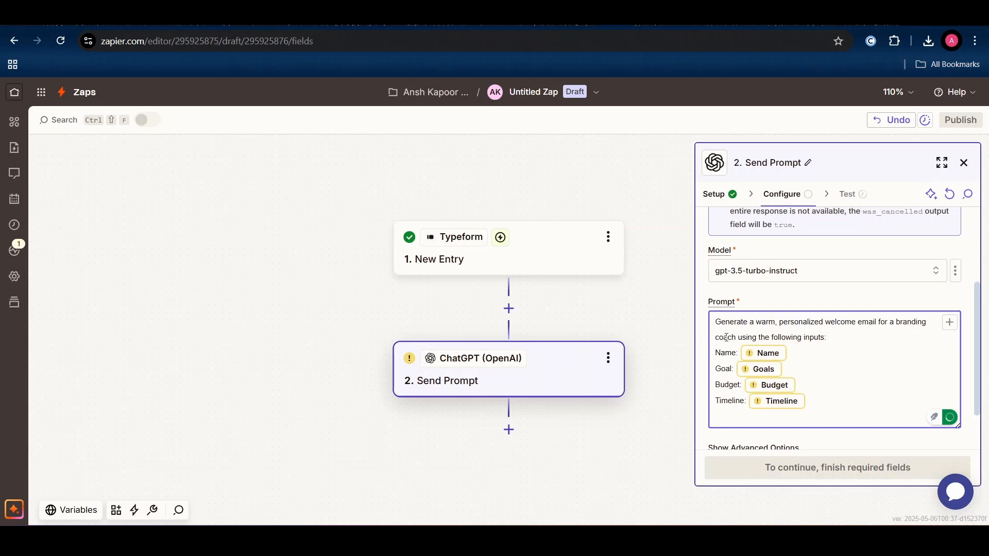
- Turn on advanced options and set Temperature to 0.7
scroll(728, 402, down, 1)
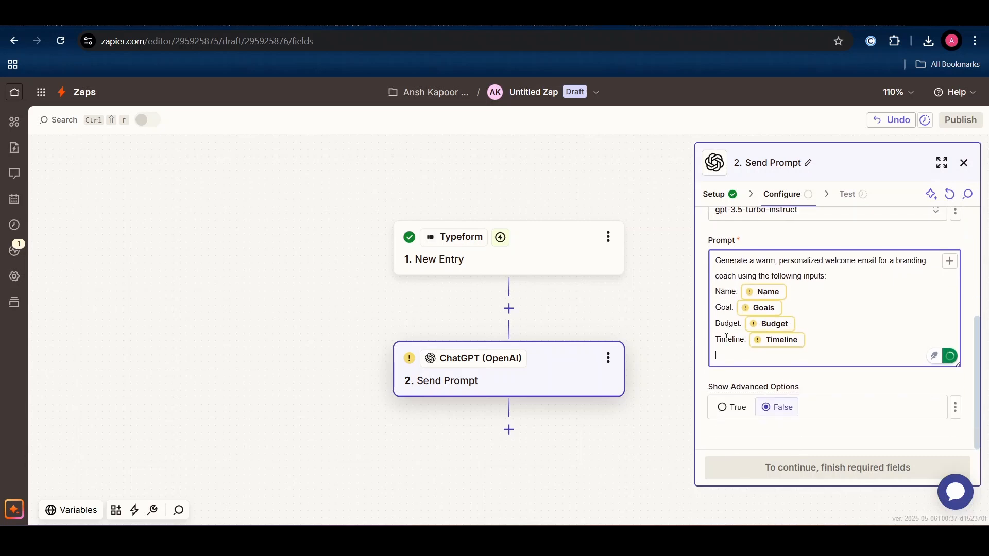
click(731, 408)
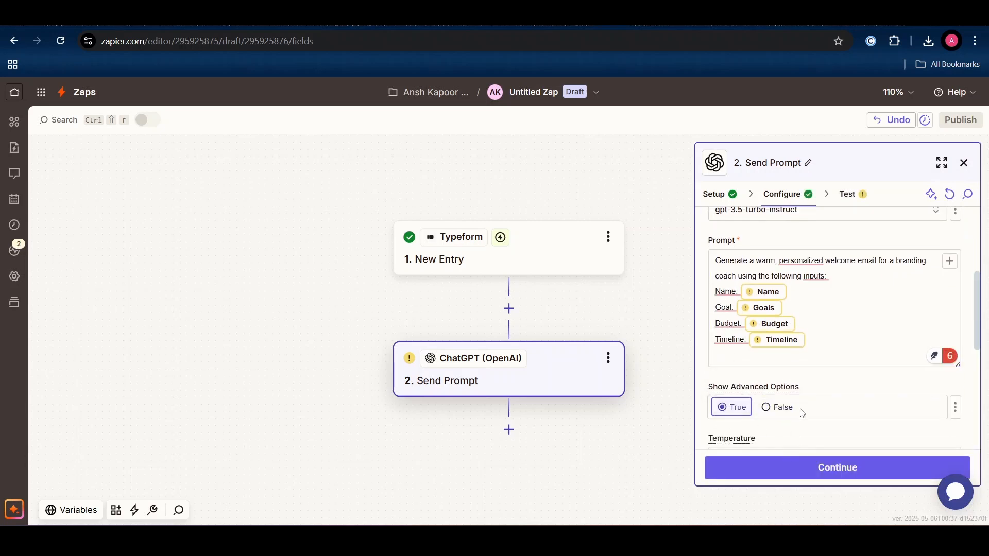
scroll(800, 409, down, 2)
click(793, 314)
key(ctrl+a)
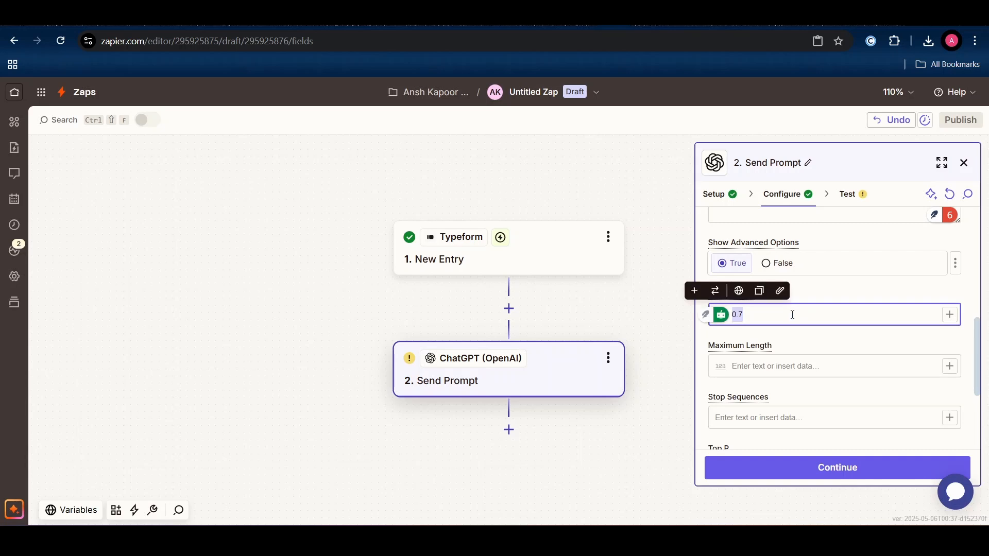
text(0.)
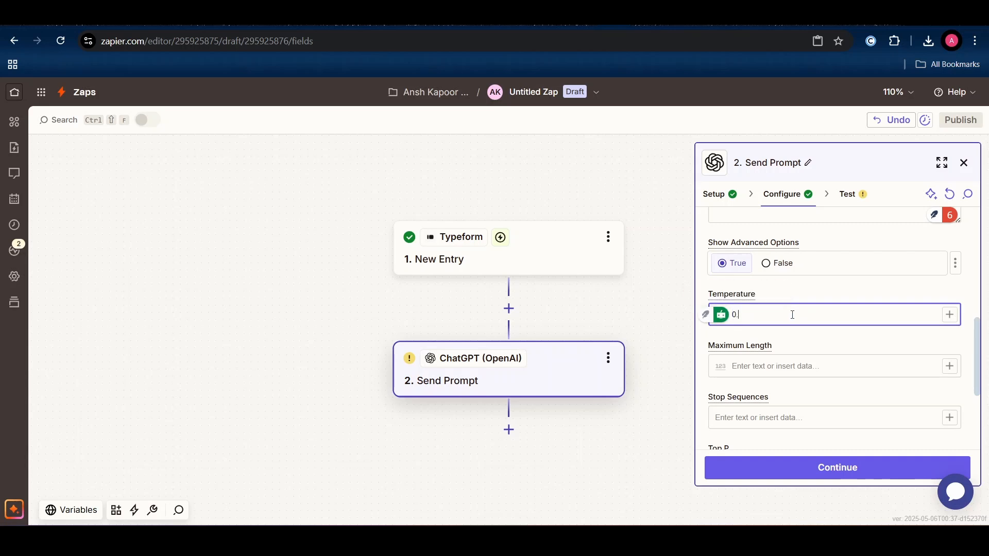
text(7)
- Run a successful test of the ChatGPT step and add a third step after it
click(810, 466)
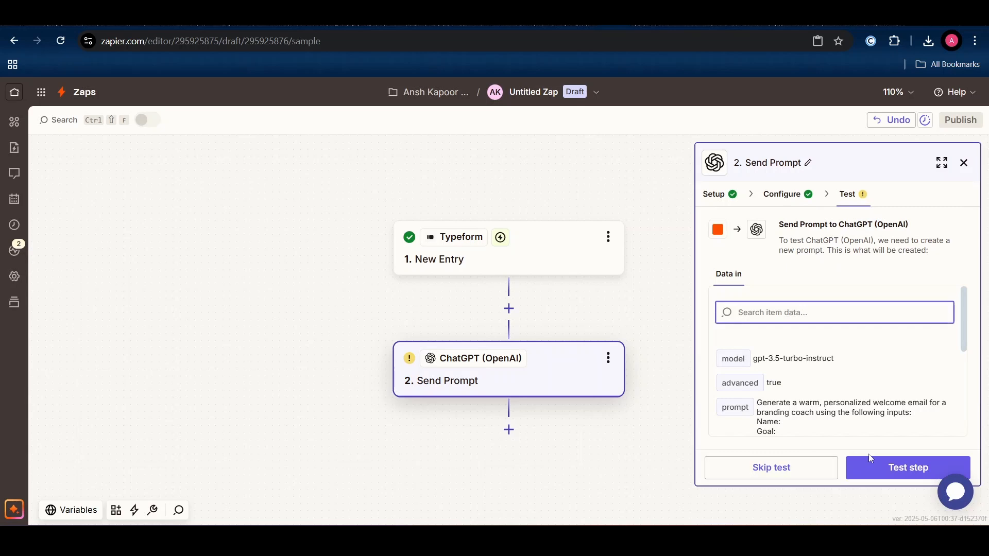
click(871, 459)
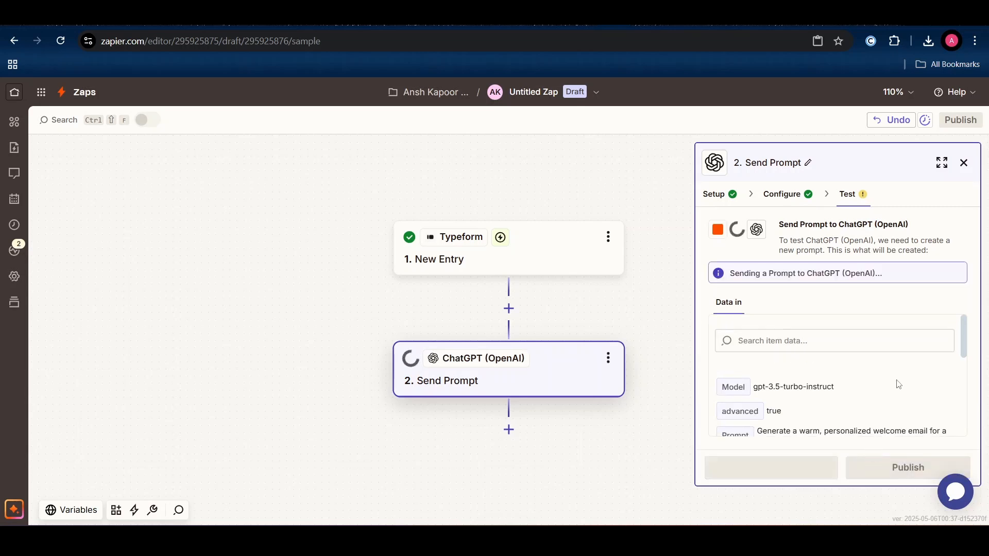
scroll(899, 385, down, 4)
scroll(899, 385, up, 3)
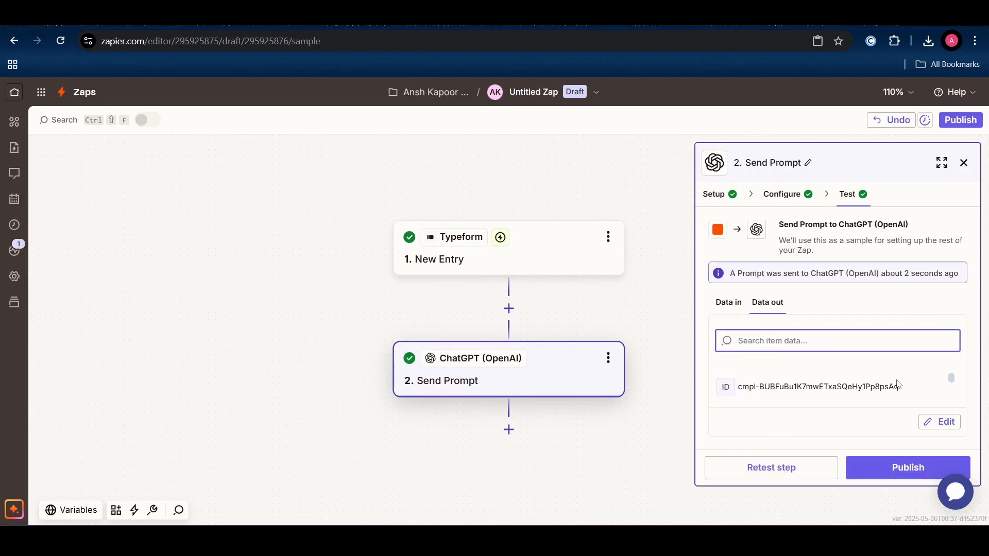
click(505, 436)
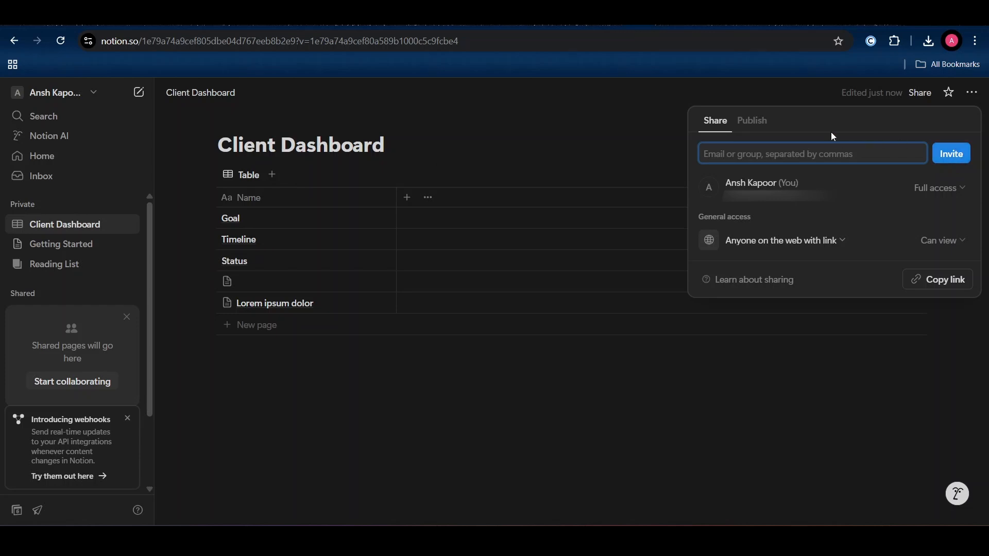
- Copy the Client Dashboard page link and choose Notion for the third step
click(940, 287)
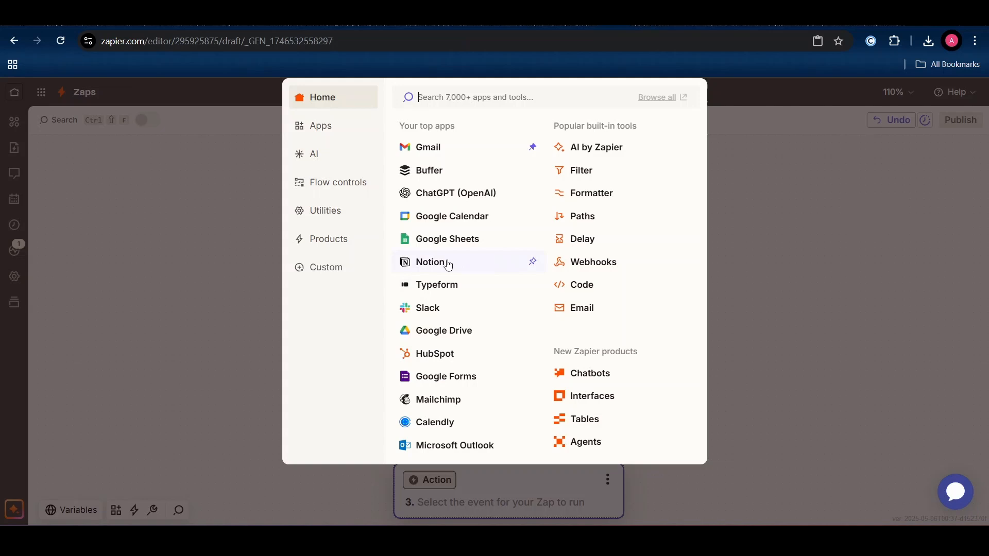
click(448, 270)
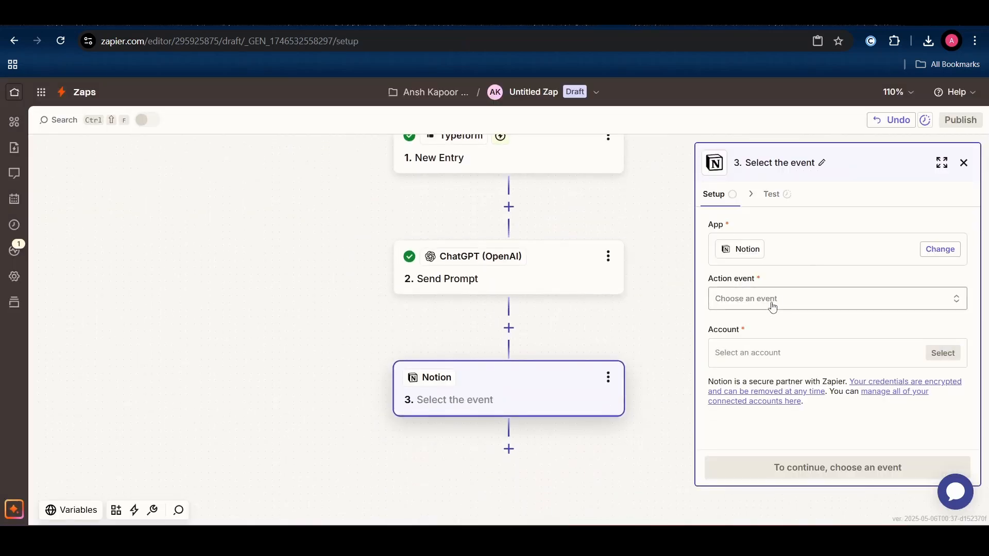
- Set the Notion action to Create Database Item on the Client Dashboard database
click(773, 304)
scroll(589, 388, down, 1)
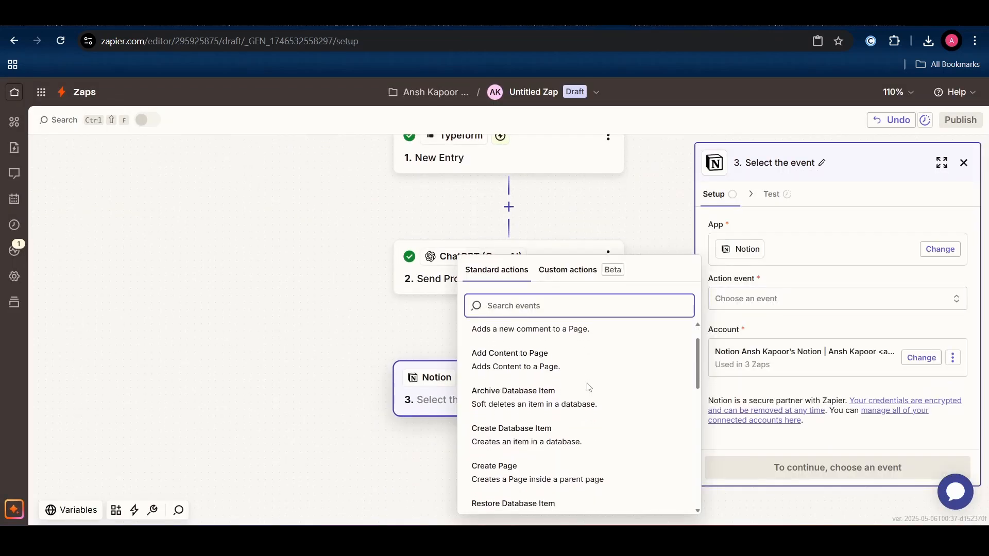
scroll(588, 388, down, 1)
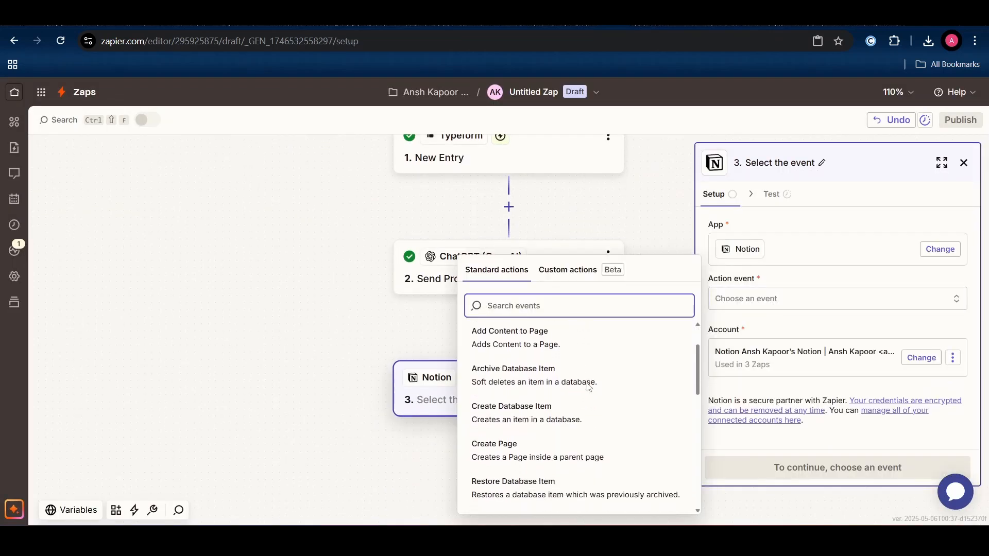
click(568, 403)
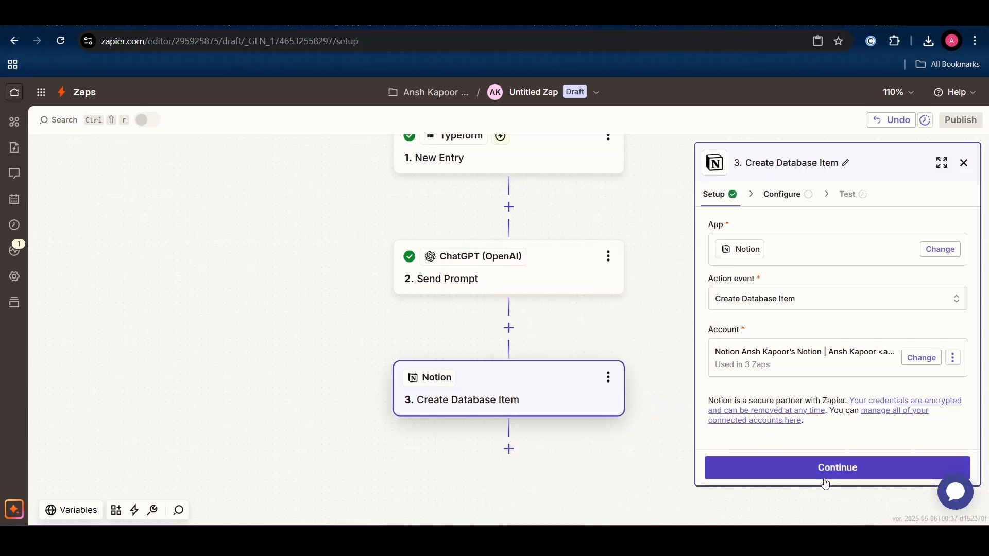
click(825, 479)
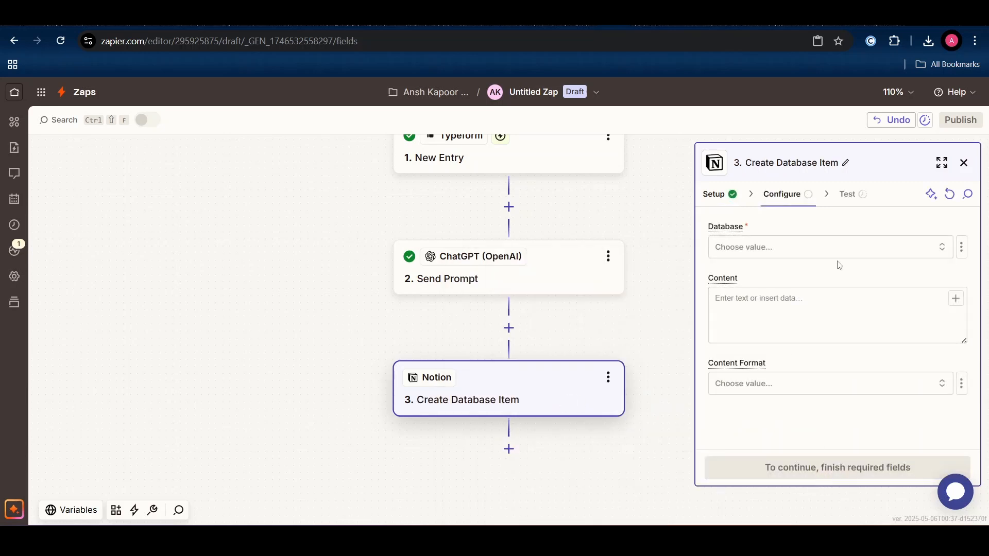
click(841, 256)
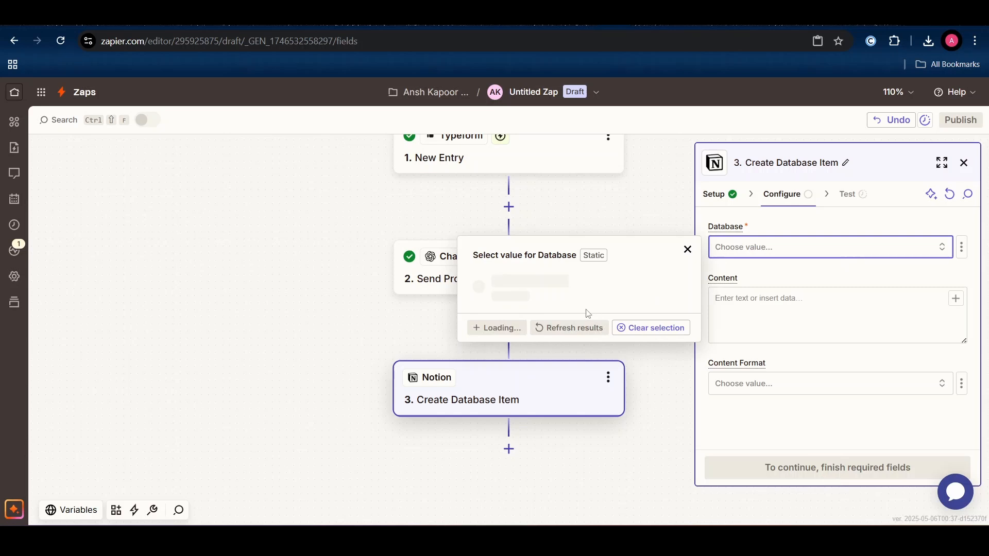
click(556, 291)
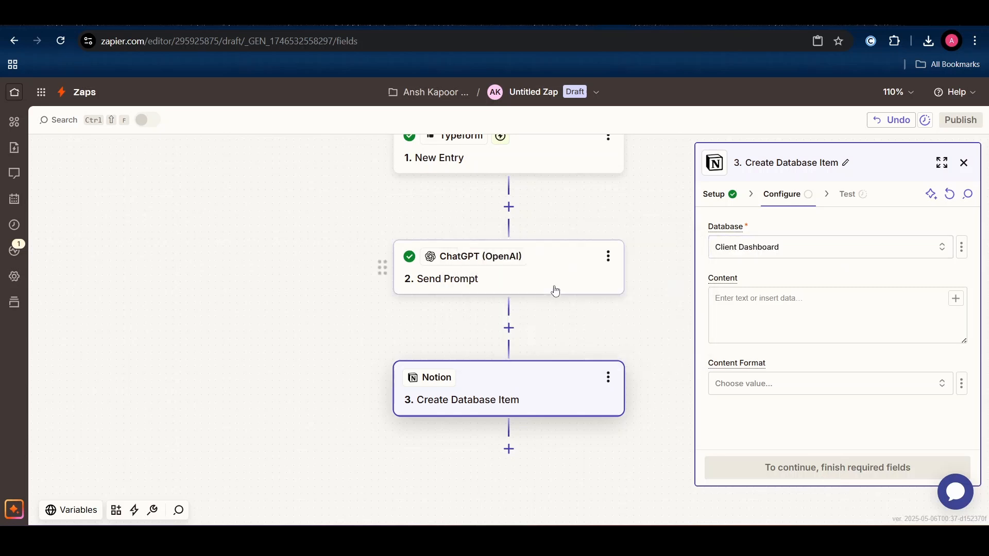
- Map the form's full-name answer into the Name field
click(728, 301)
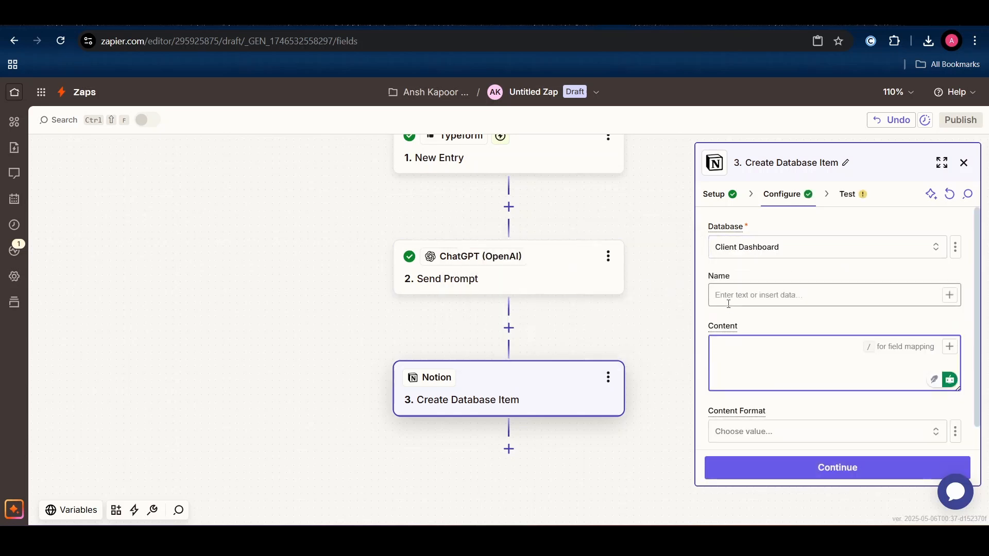
scroll(786, 316, down, 1)
click(867, 264)
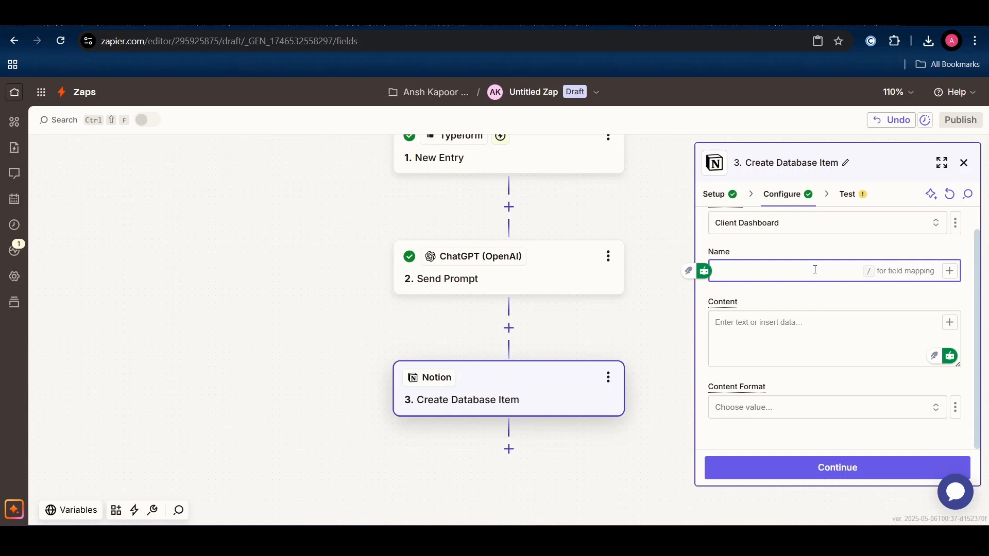
click(949, 276)
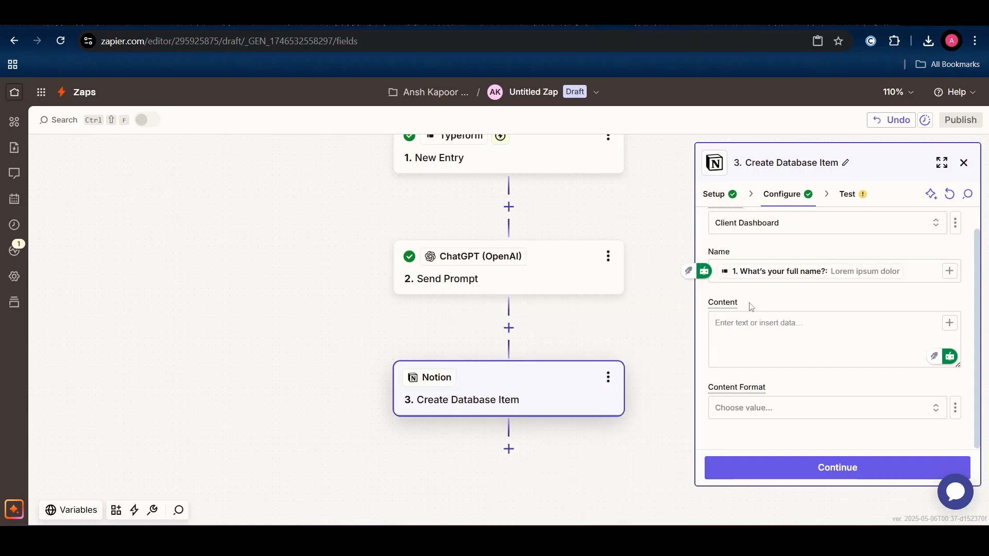
scroll(751, 307, up, 1)
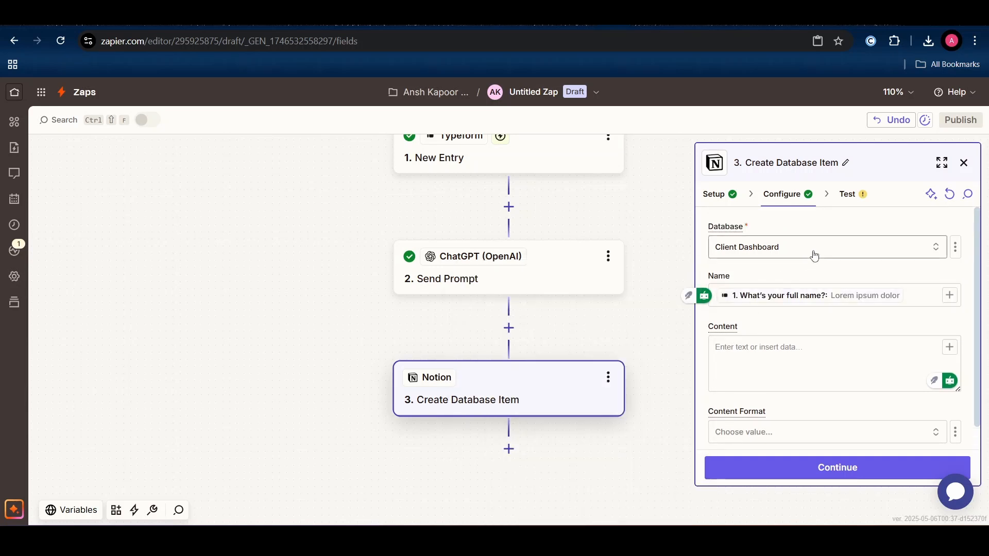
scroll(856, 256, down, 1)
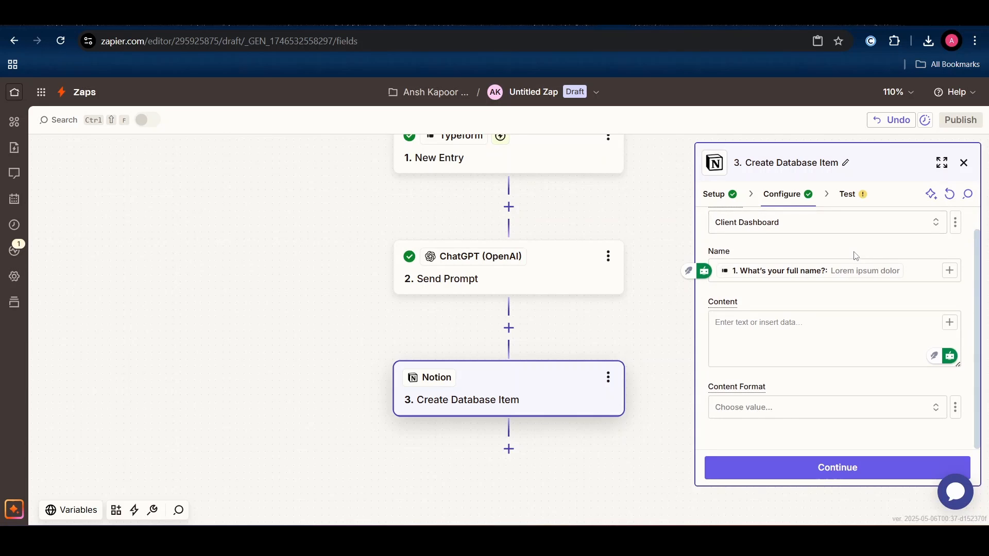
- Leave Content empty and set the Content Format to Plain Text
click(781, 316)
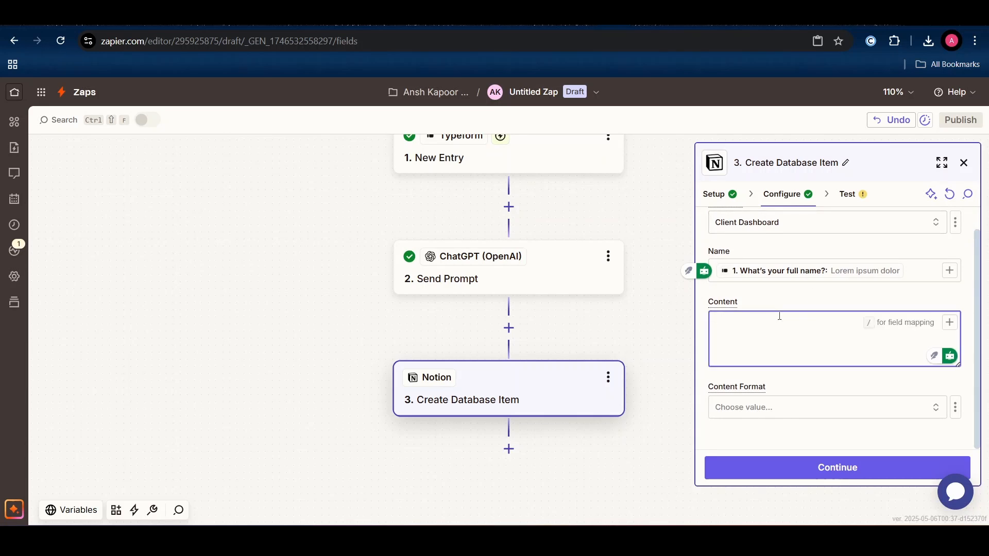
key(ctrl+v)
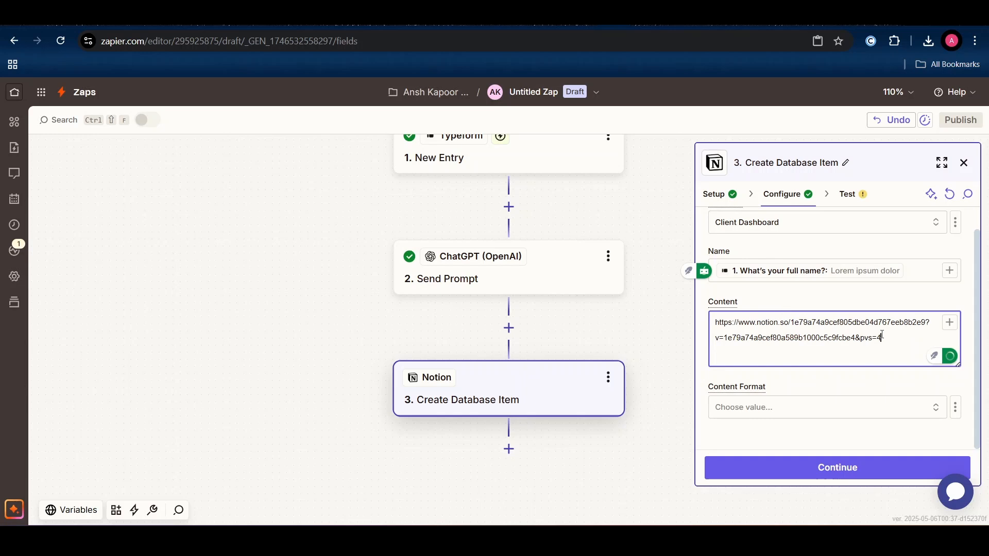
key(ctrl+a)
key(BackSpace)
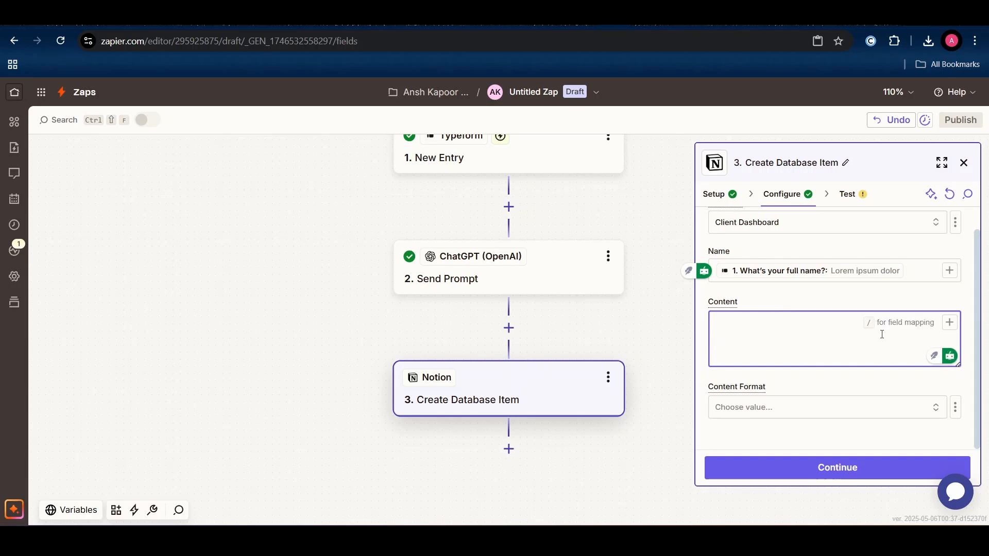
click(834, 412)
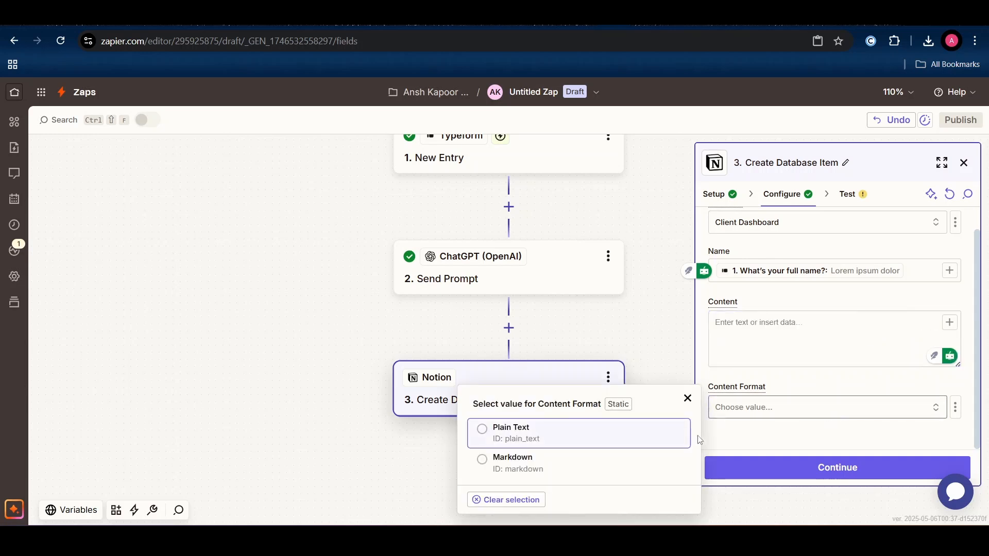
click(590, 460)
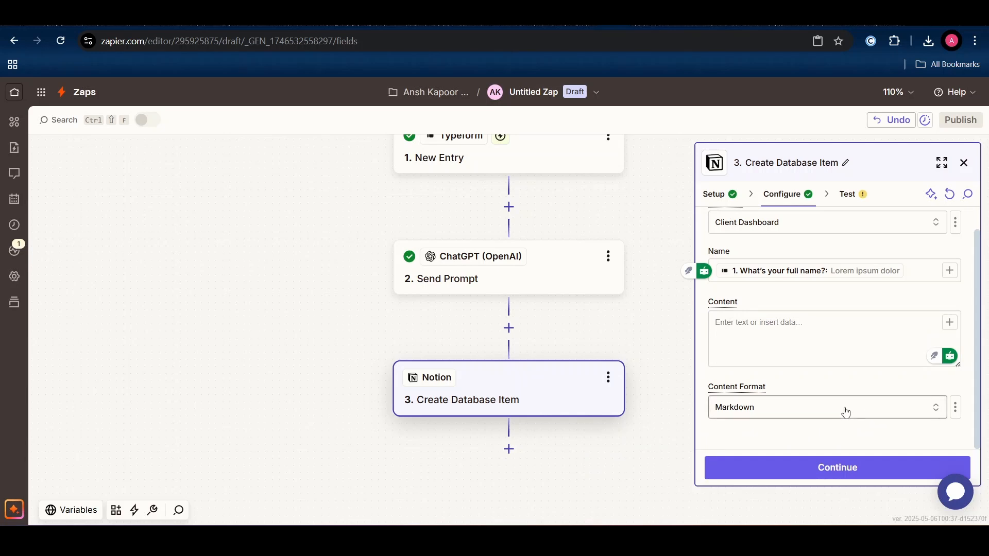
click(846, 414)
click(621, 432)
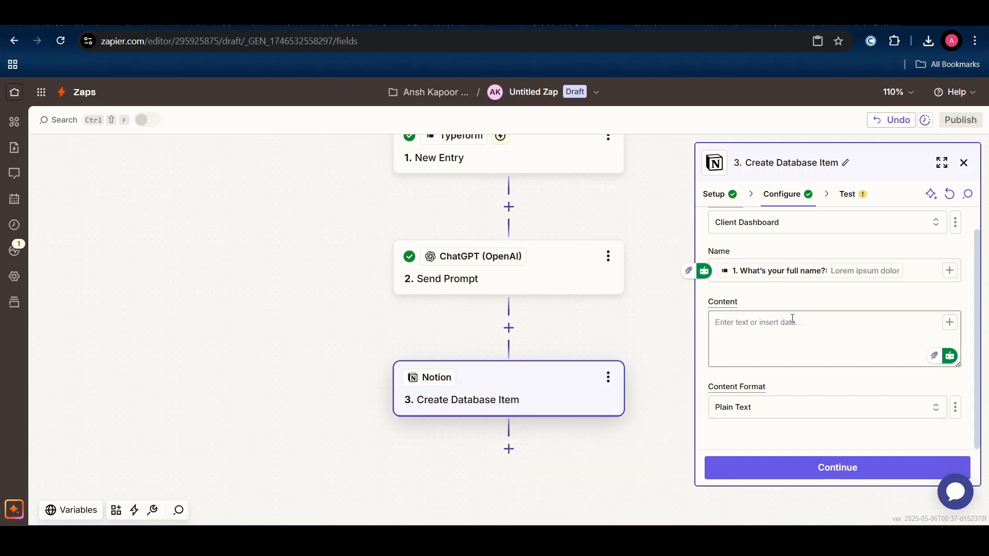
scroll(793, 319, up, 1)
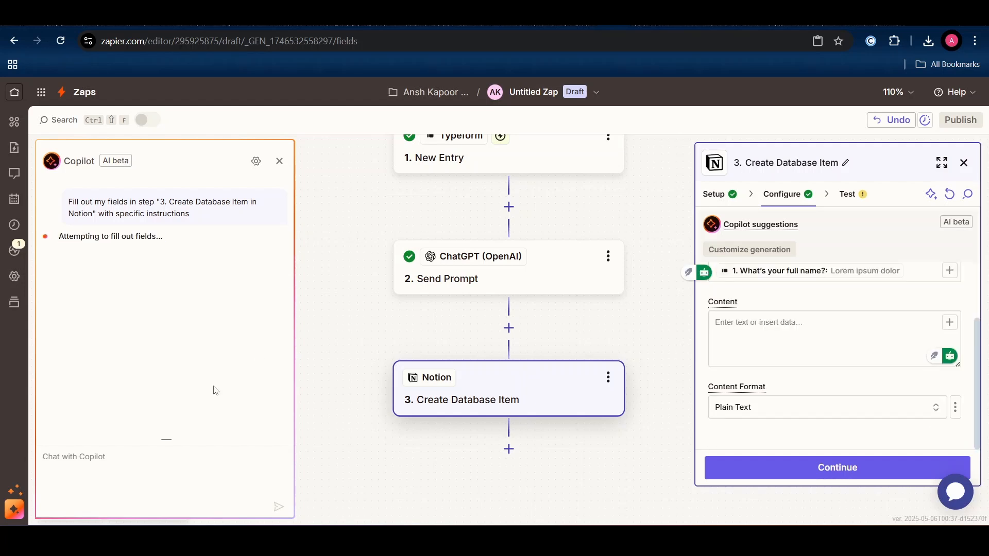
- Fill Content with the ChatGPT response and send a test database item to Notion
click(138, 455)
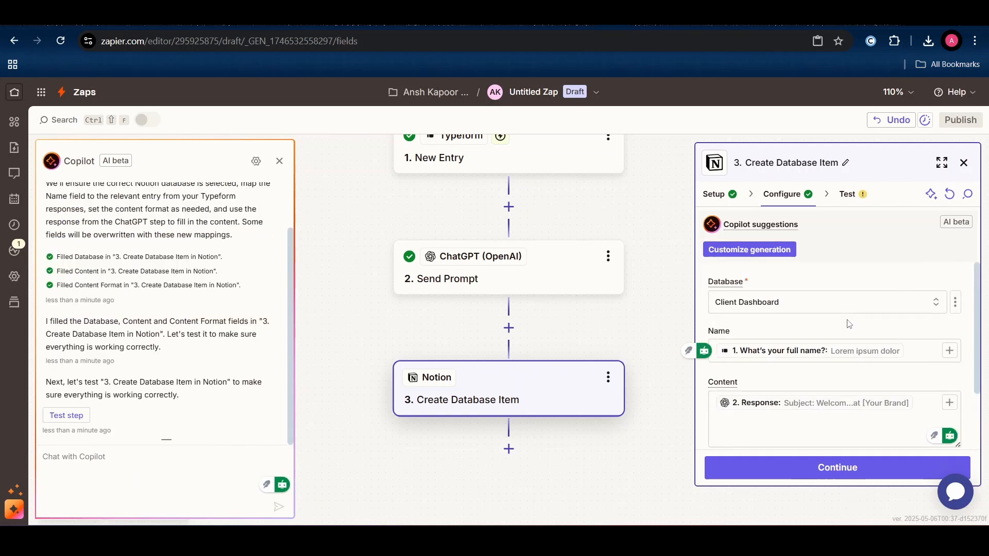
scroll(850, 324, down, 2)
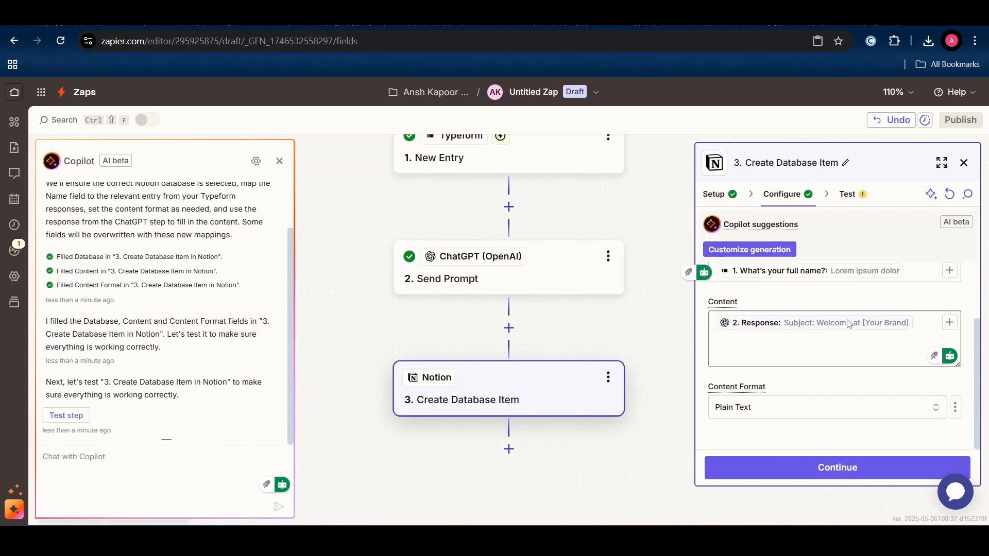
click(809, 468)
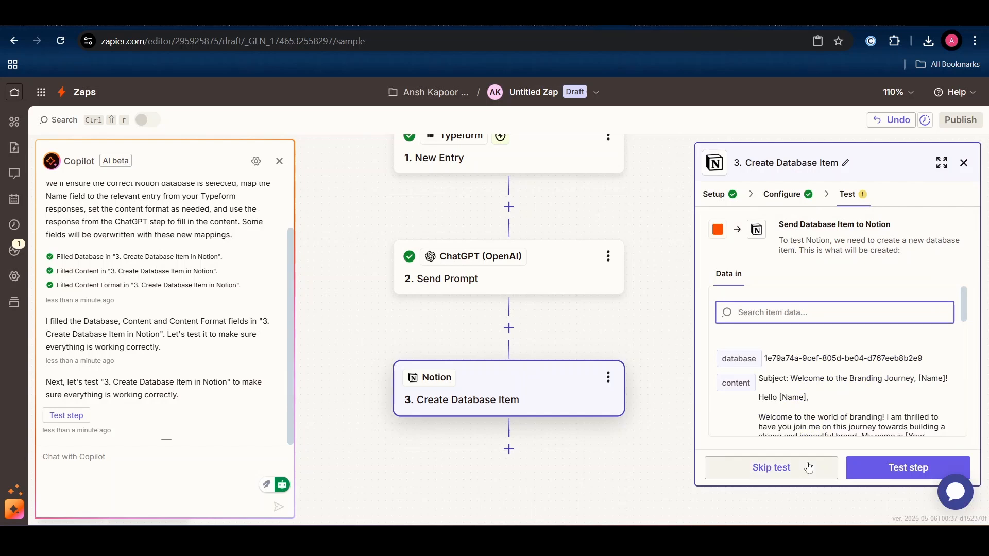
click(901, 478)
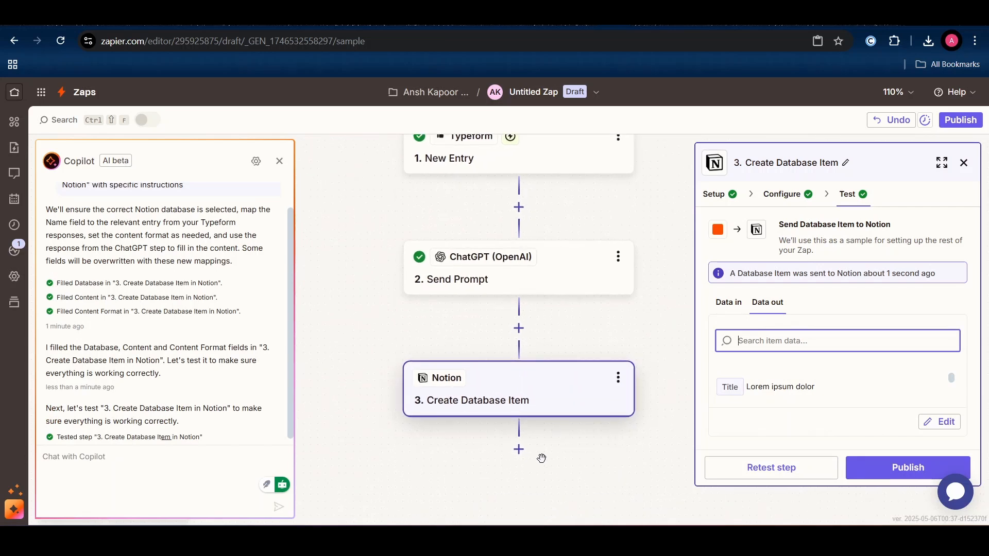
- Add a Gmail Send Email step using the already connected Gmail account
click(518, 450)
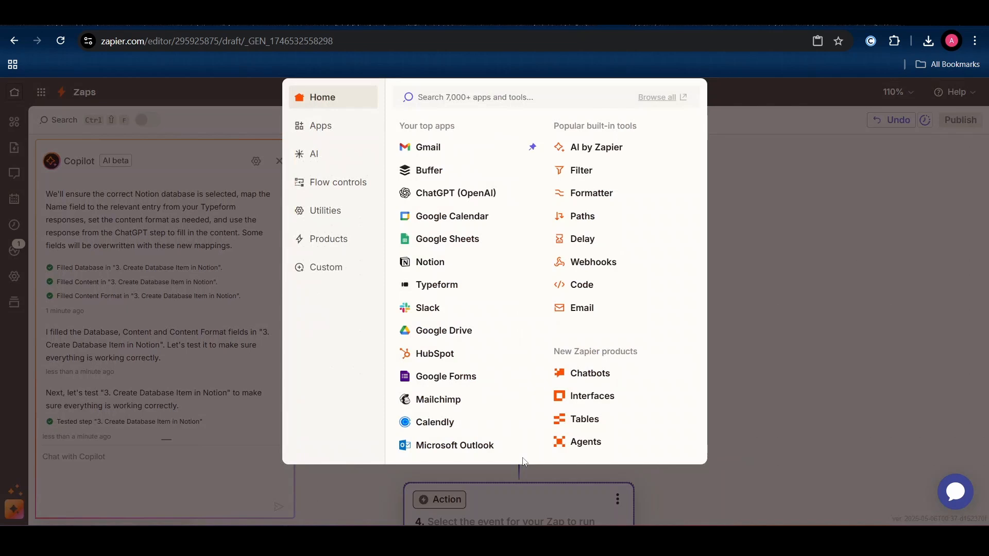
click(487, 146)
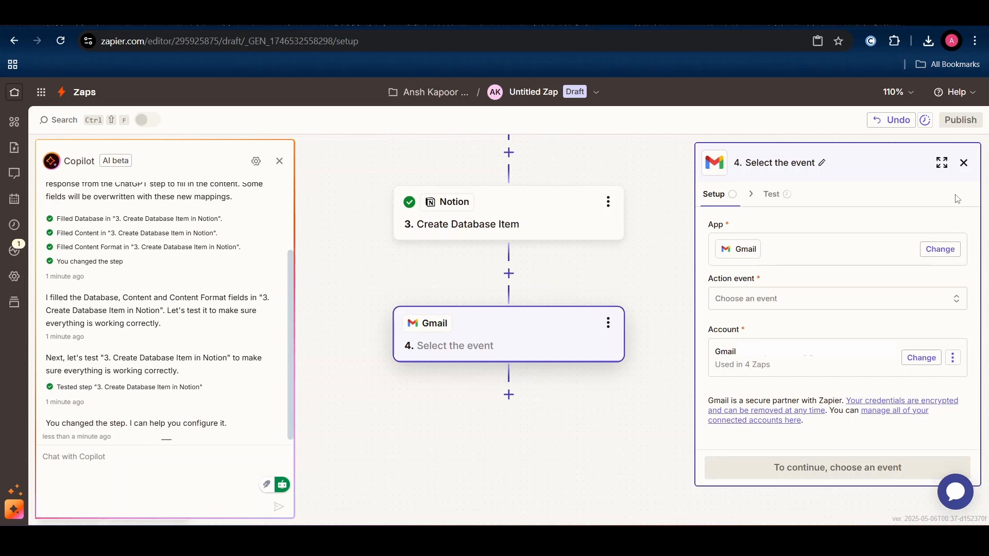
click(896, 301)
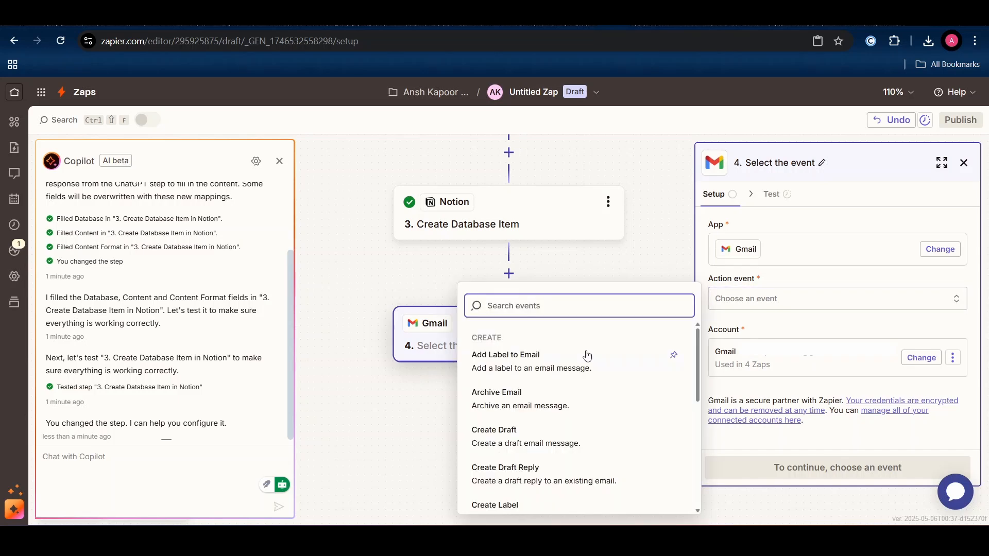
scroll(587, 354, down, 5)
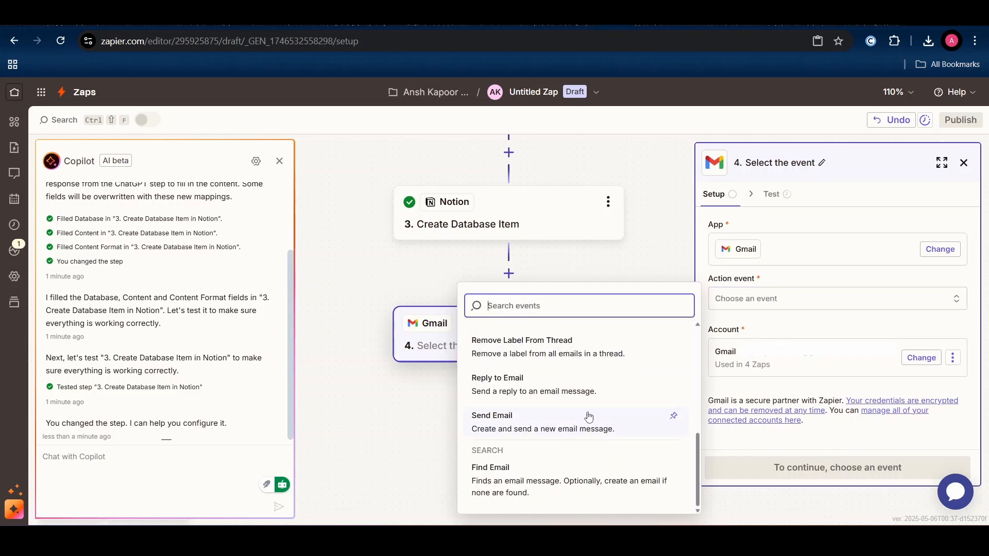
click(576, 428)
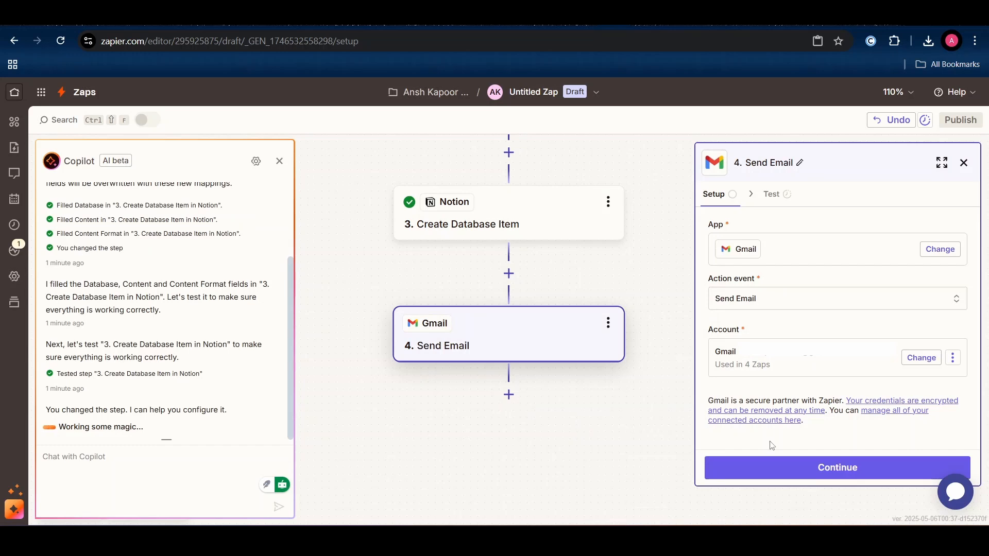
click(758, 466)
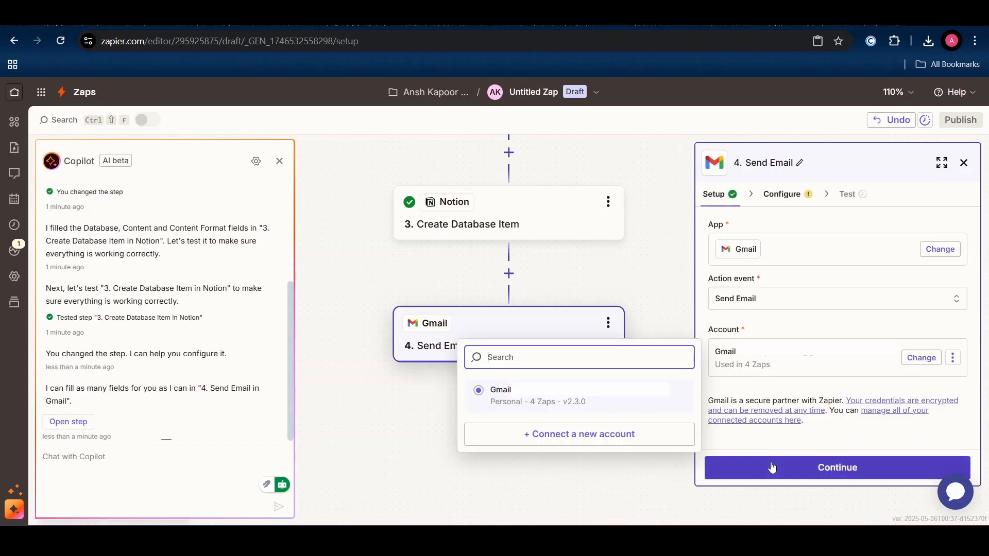
click(772, 467)
click(831, 238)
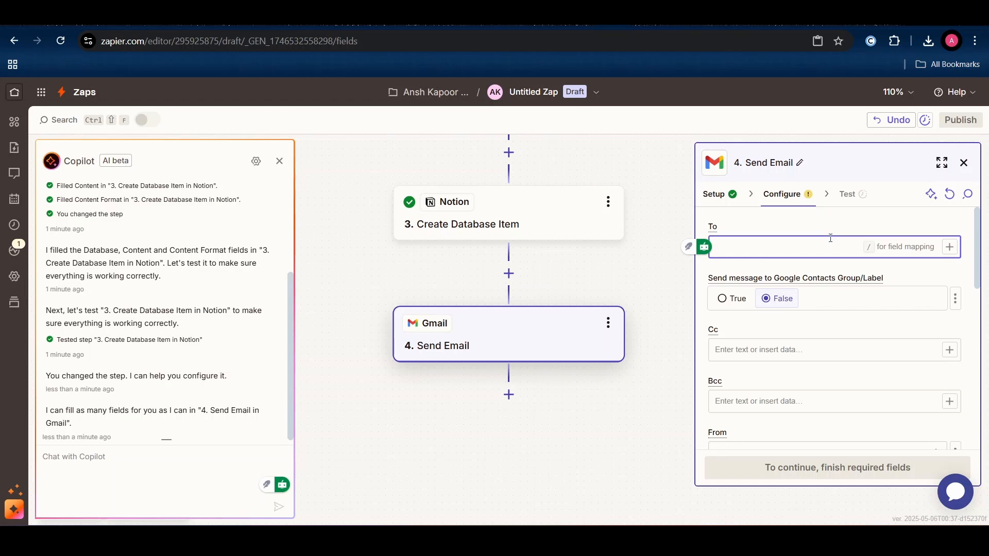
- Have Copilot fill the email fields, enter the recipient's e-mail address, and keep the body Plain
click(932, 194)
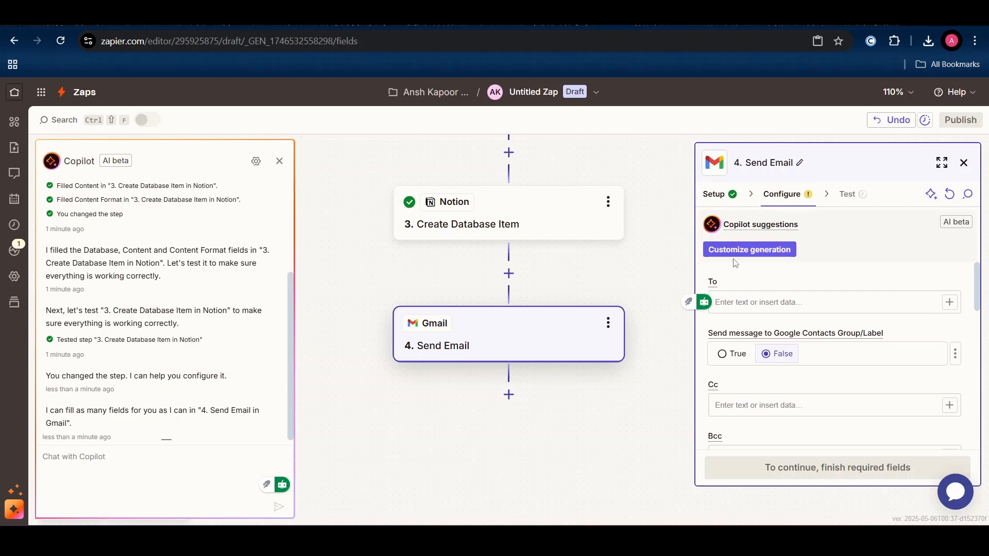
click(753, 248)
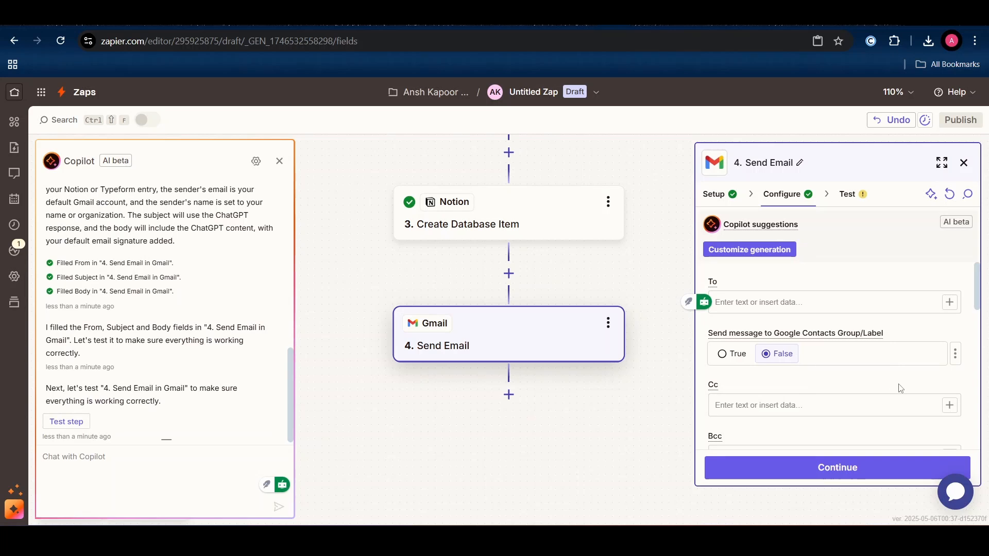
scroll(901, 389, down, 3)
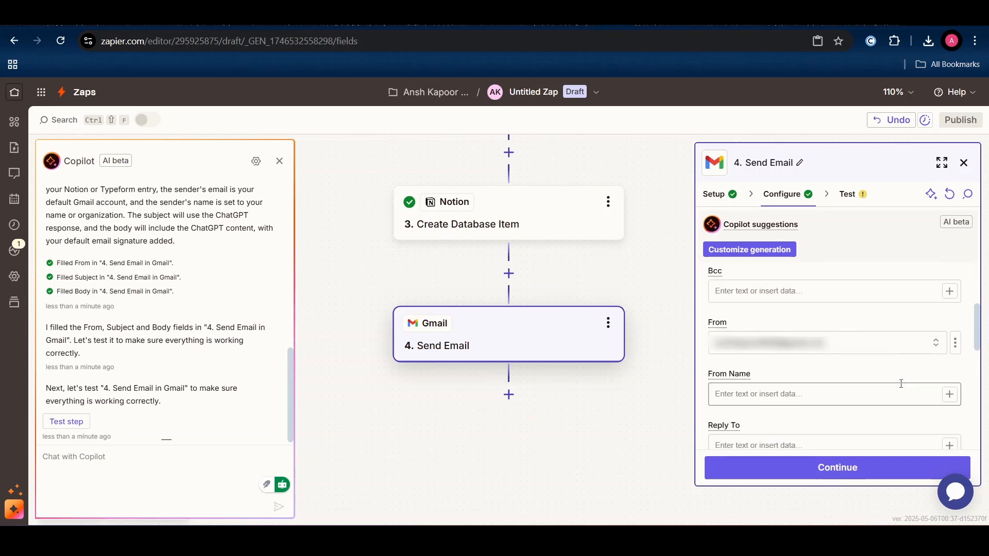
scroll(901, 384, up, 3)
click(855, 302)
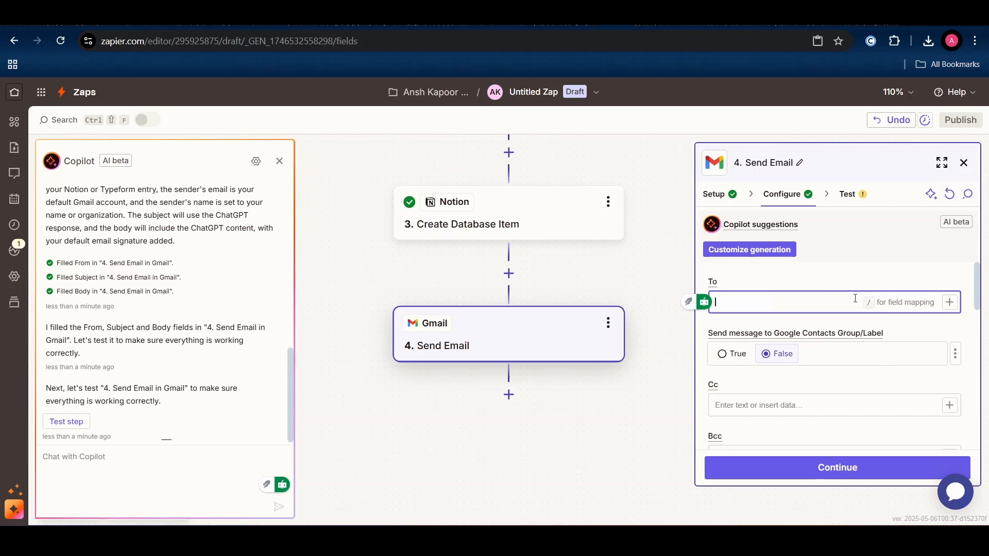
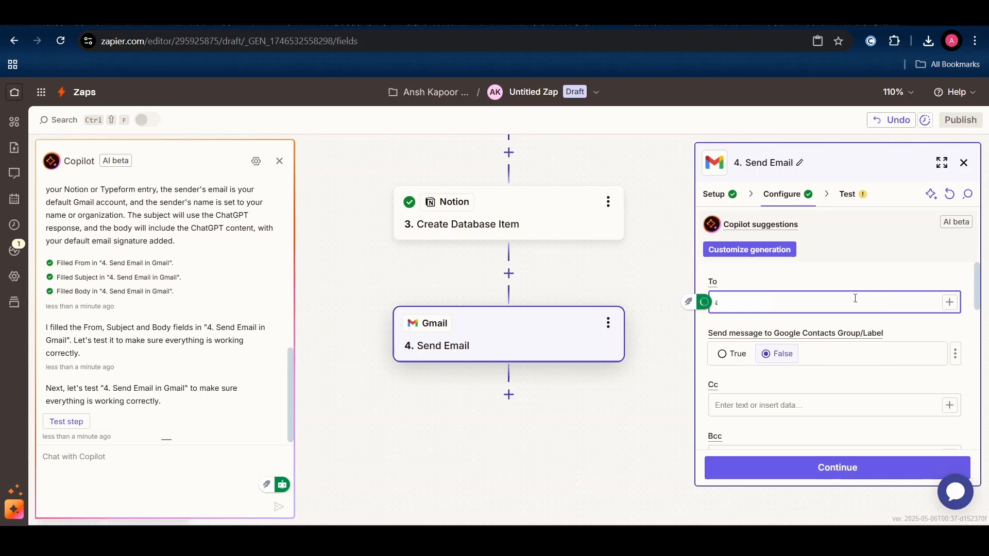
scroll(796, 400, down, 5)
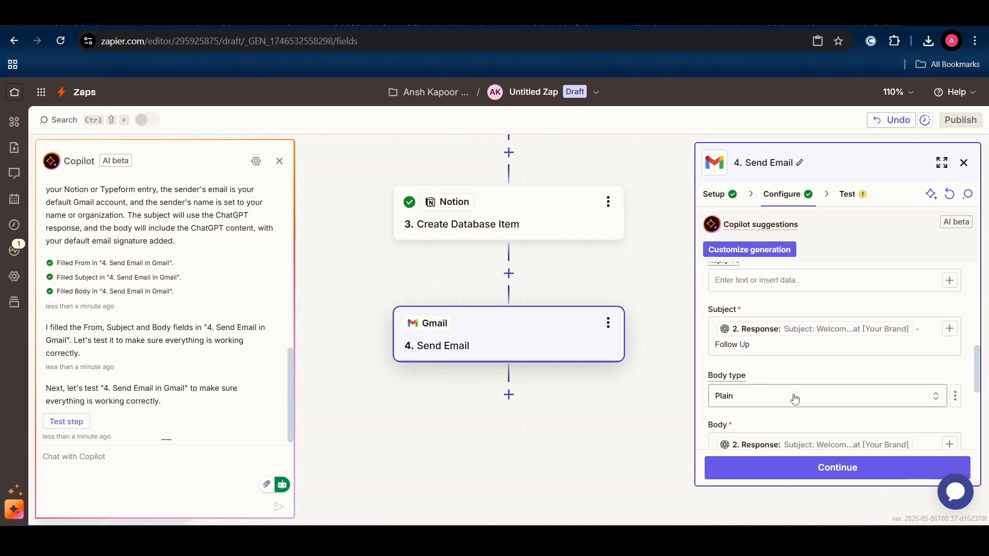
click(796, 400)
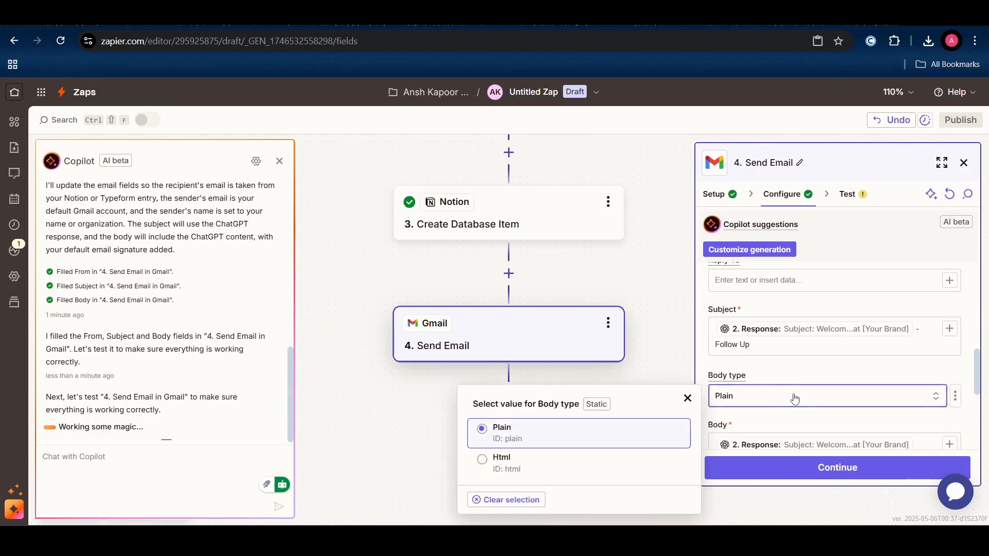
click(814, 391)
scroll(824, 377, down, 2)
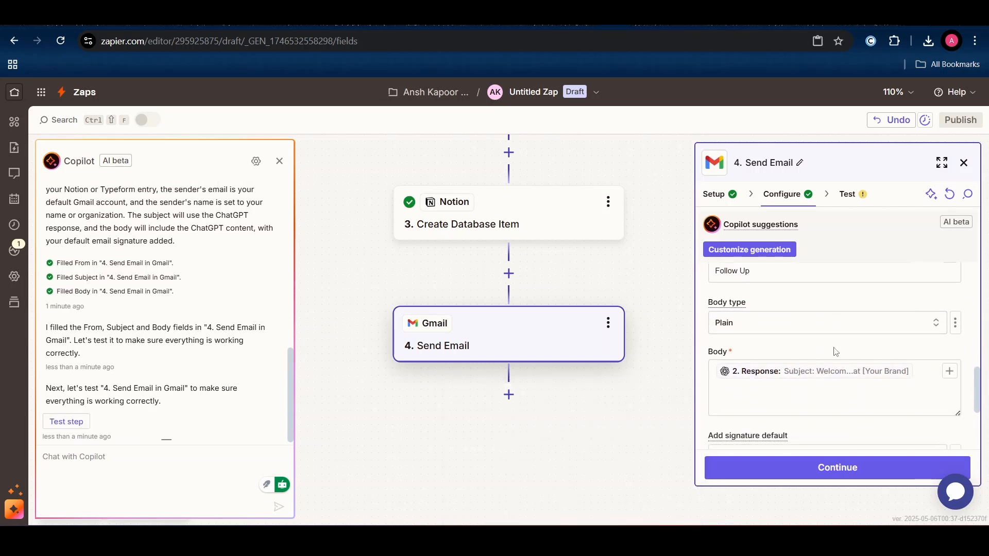
scroll(832, 347, up, 1)
- Replace the subject's ChatGPT response with the Typeform full-name answer before '- Follow Up'
click(863, 322)
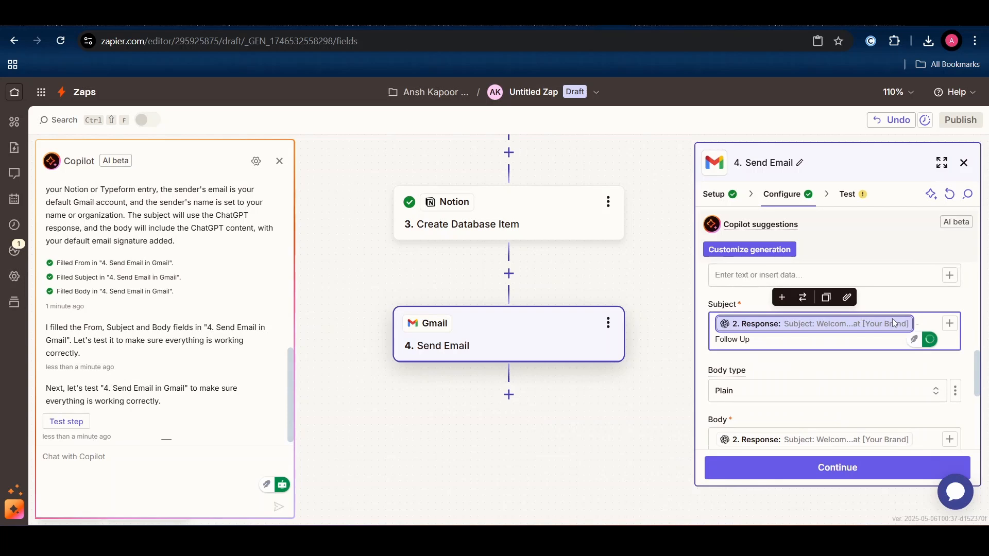
key(BackSpace)
click(949, 327)
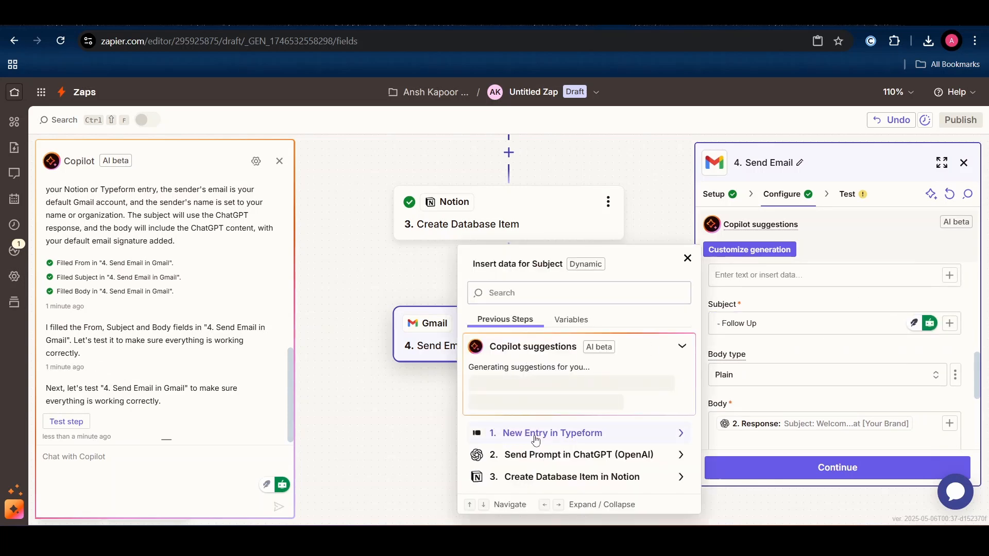
click(533, 435)
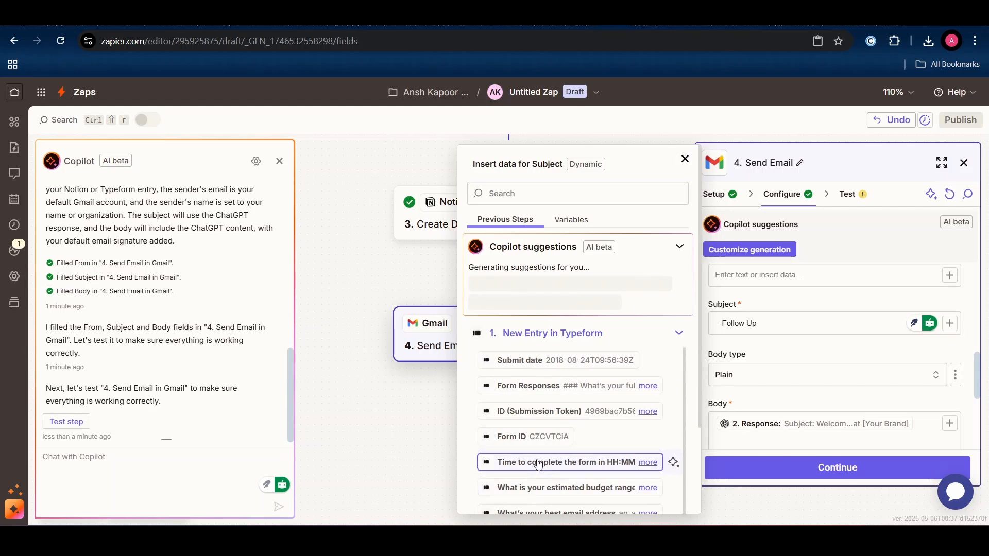
scroll(543, 457, down, 1)
scroll(543, 457, down, 3)
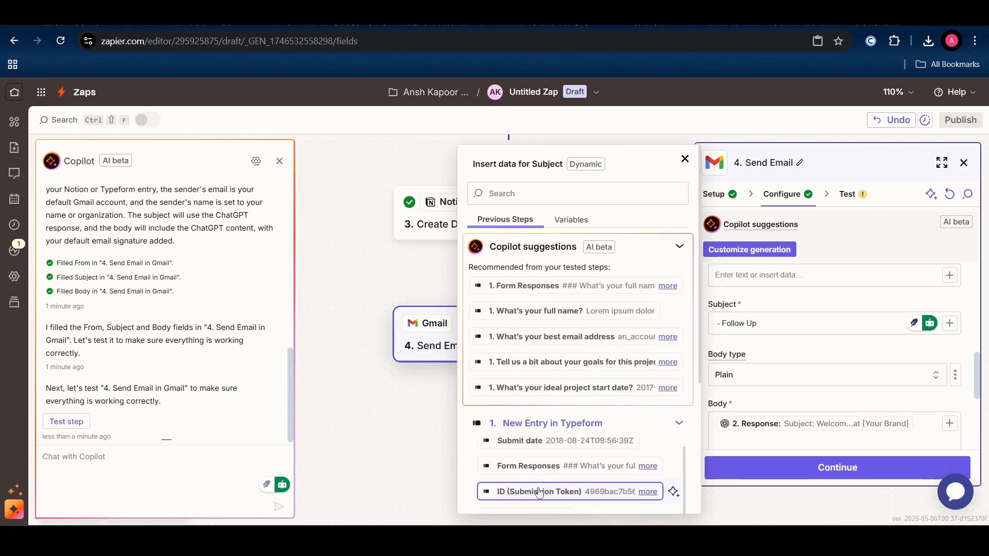
click(562, 311)
click(777, 410)
scroll(777, 410, down, 3)
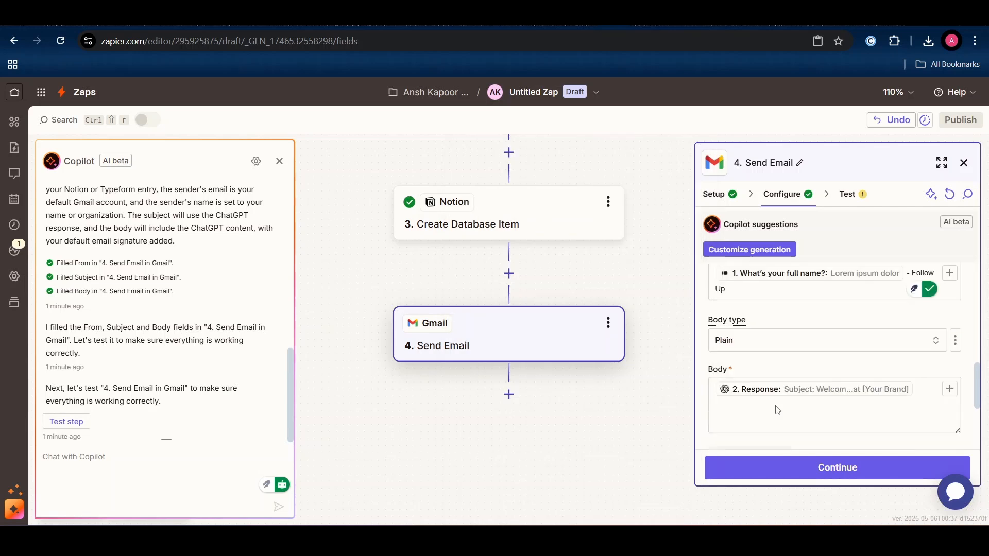
scroll(816, 363, down, 2)
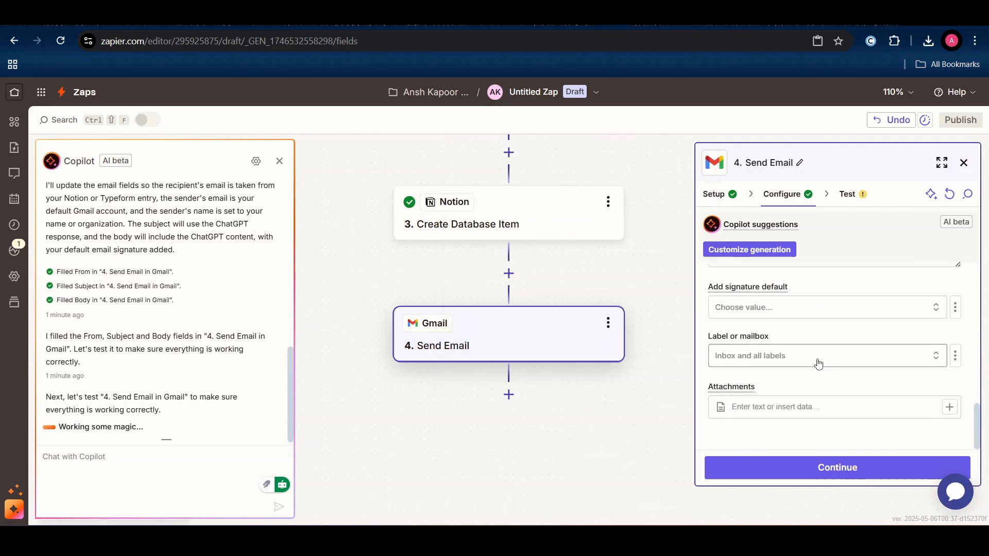
- Run the Gmail Send Email step's test so a real test email goes out through Gmail
click(789, 466)
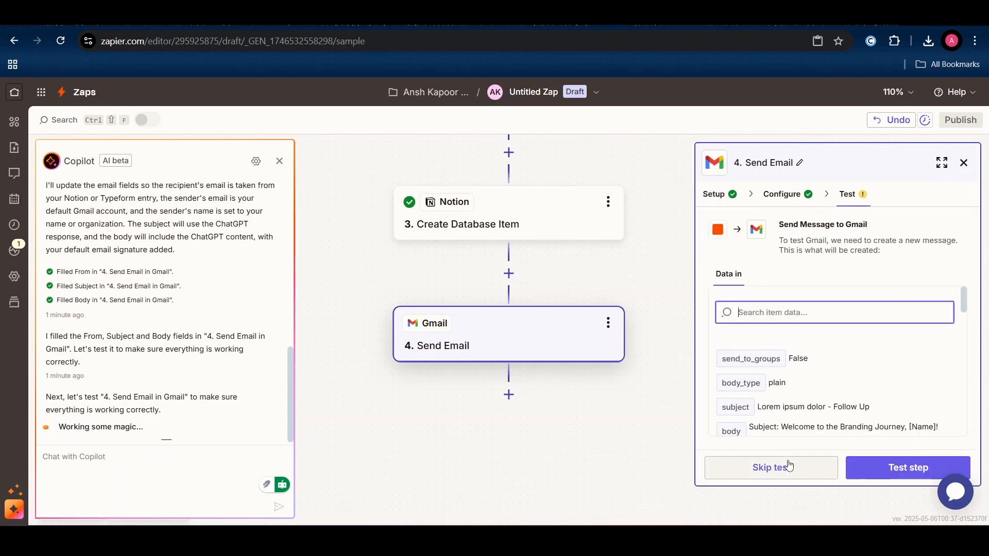
click(904, 465)
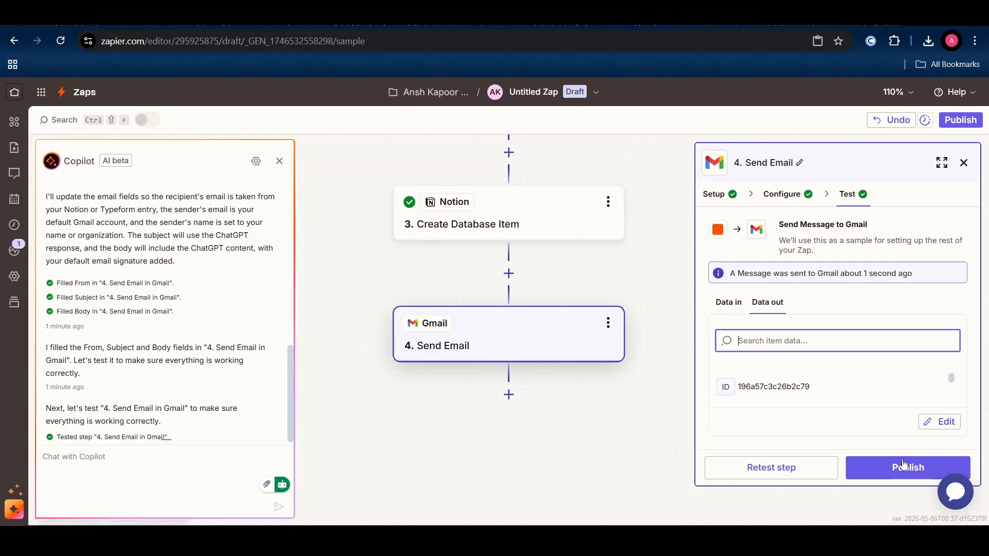
- Preview the form and answer the full name and email questions with the tester's details
click(438, 13)
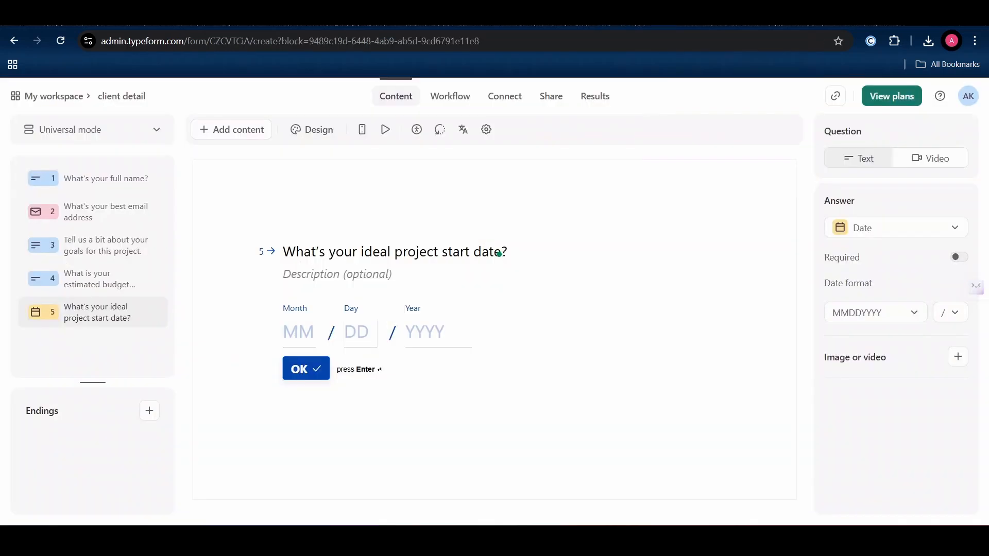
click(385, 130)
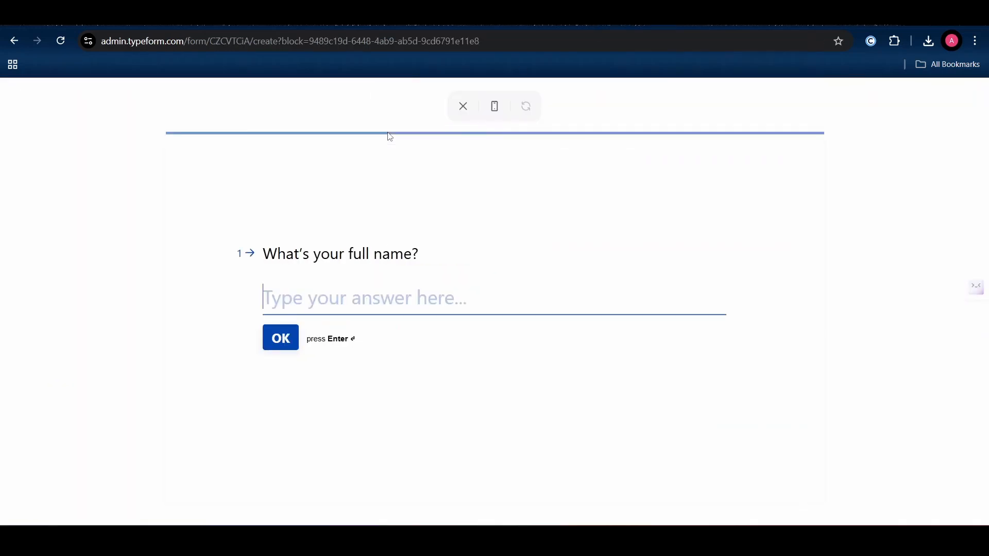
text(Simrn)
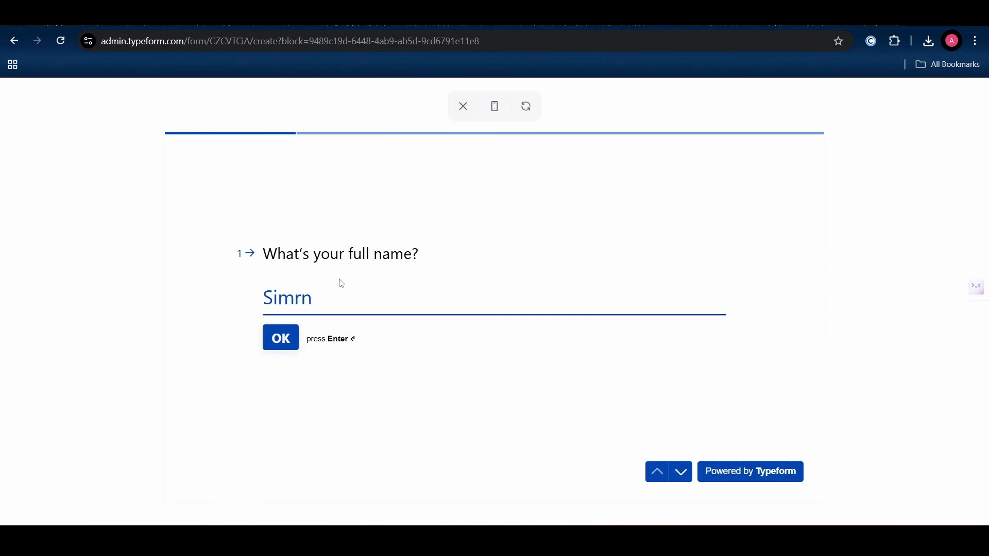
key(Return)
click(337, 285)
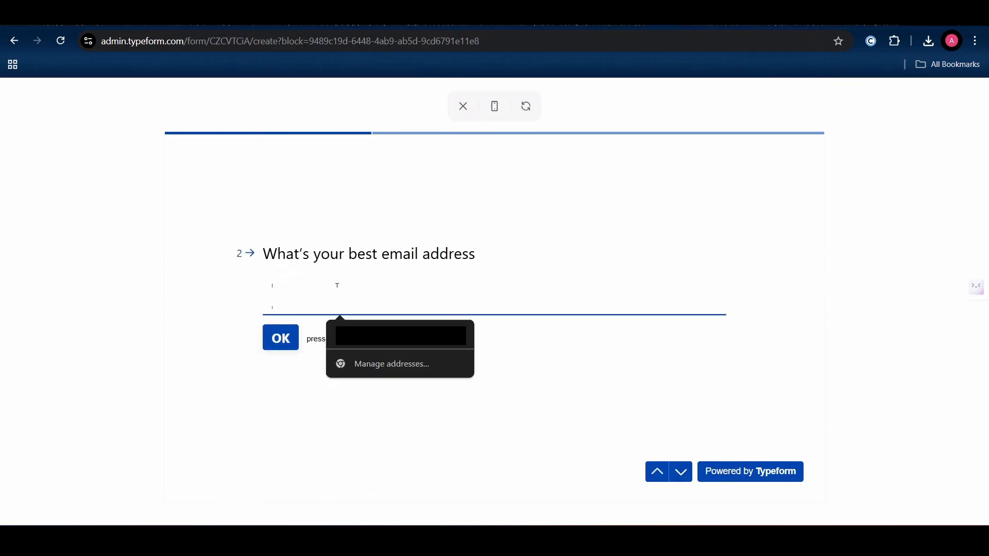
text(imr)
click(387, 337)
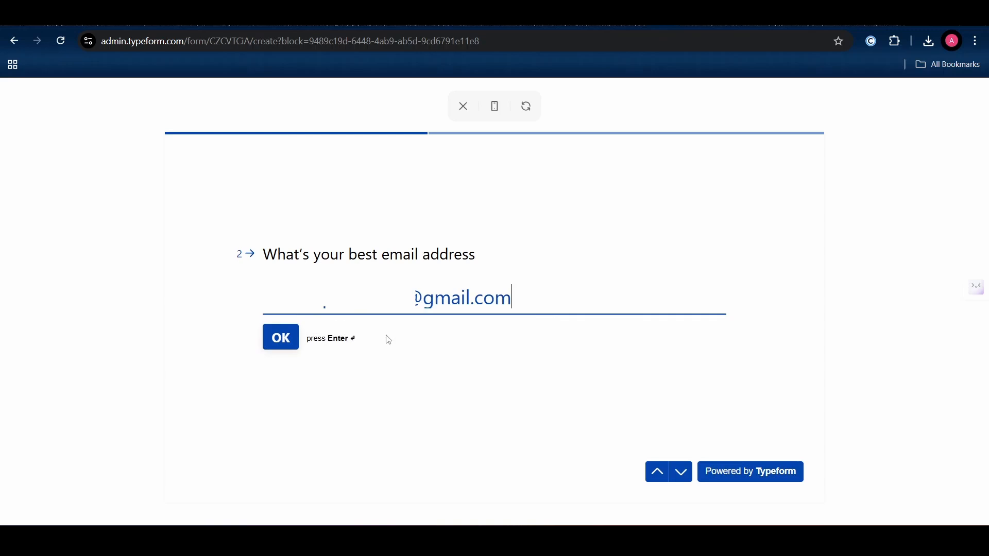
click(282, 334)
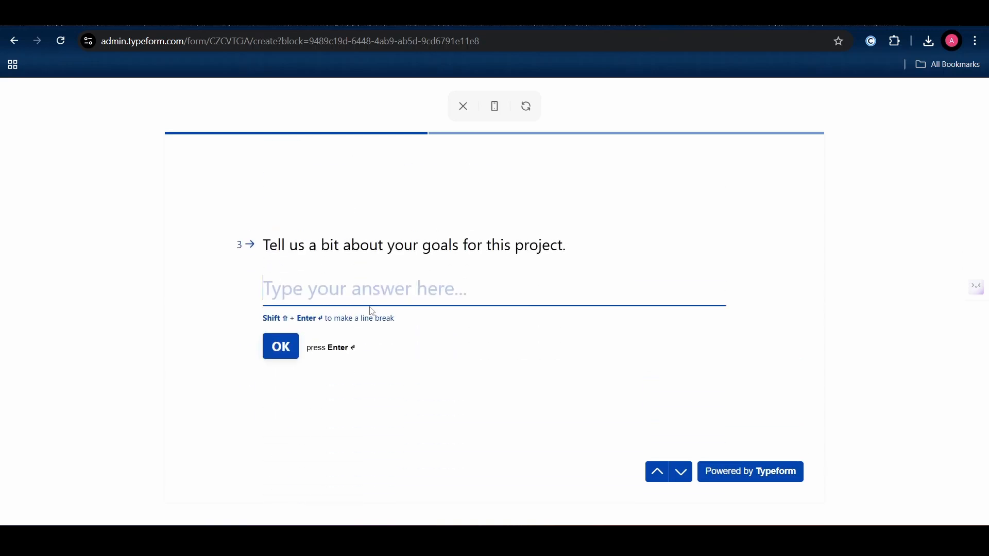
- Answer the goals question with 'I want to make capstone project' and the budget with 100-5000
text(I wa)
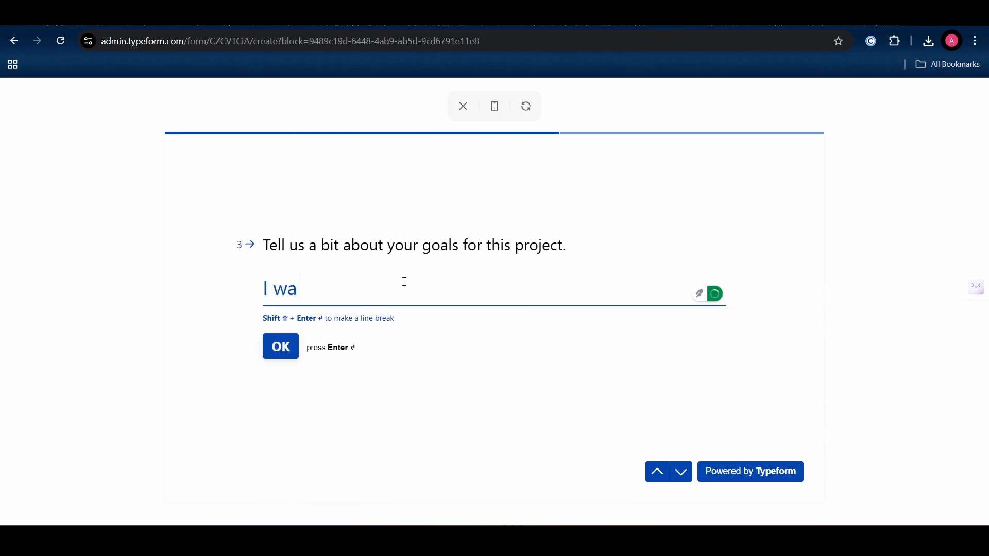
text(nt to make caps)
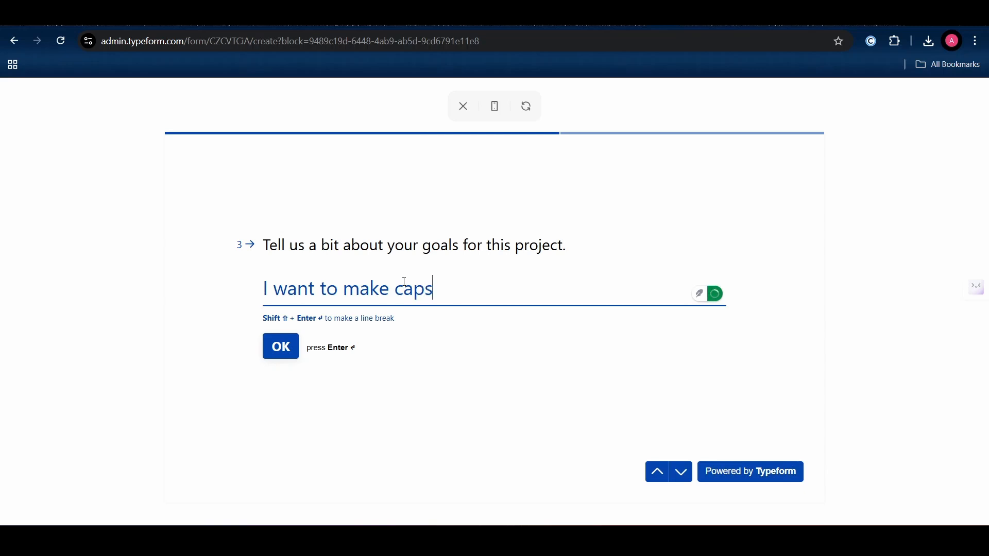
text(tone proect)
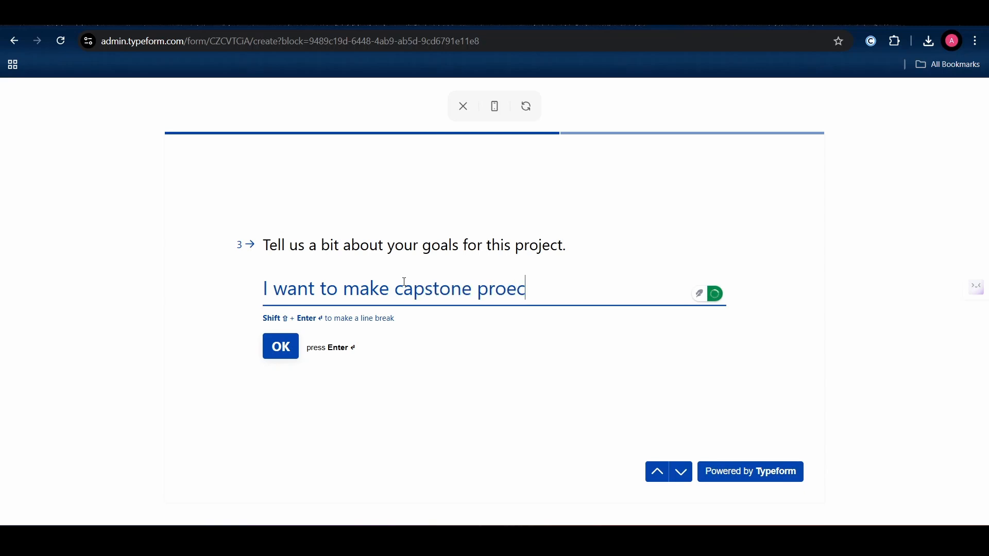
key(BackSpace)
key(BackSpace)
key(BackSpace)
key(BackSpace)
text(oject)
key(Return)
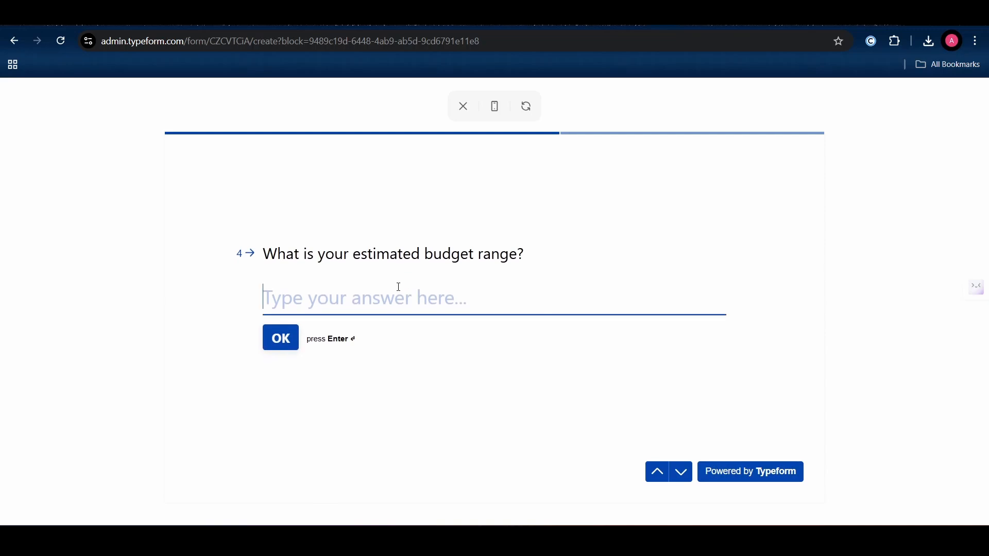
text(100)
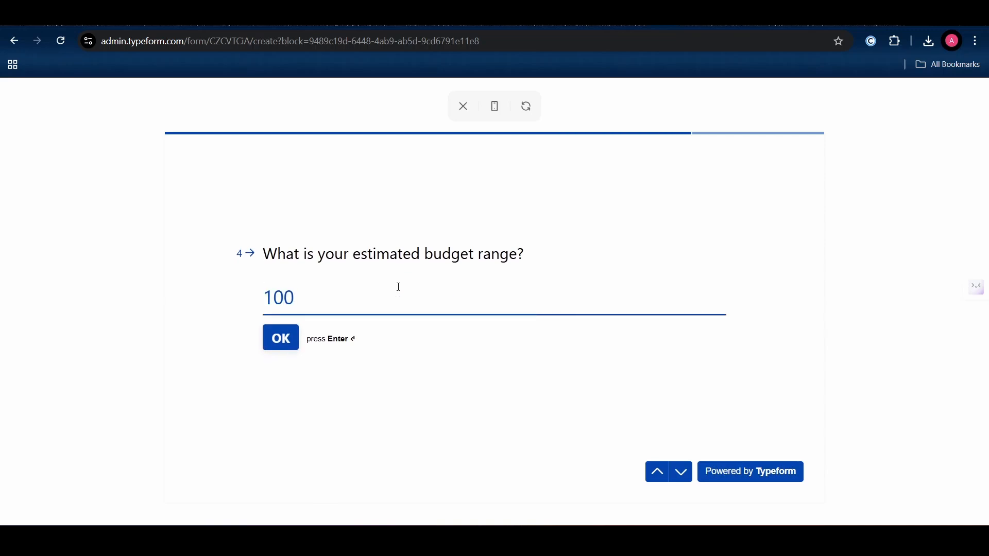
text(-5000)
click(286, 337)
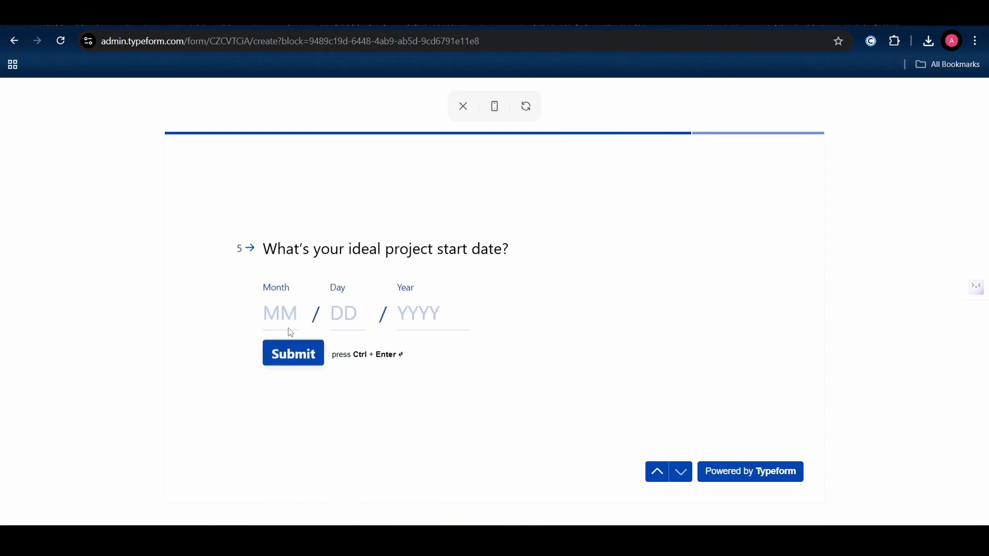
- Enter 02/01/2000 as the ideal project start date and submit the test response
text(2)
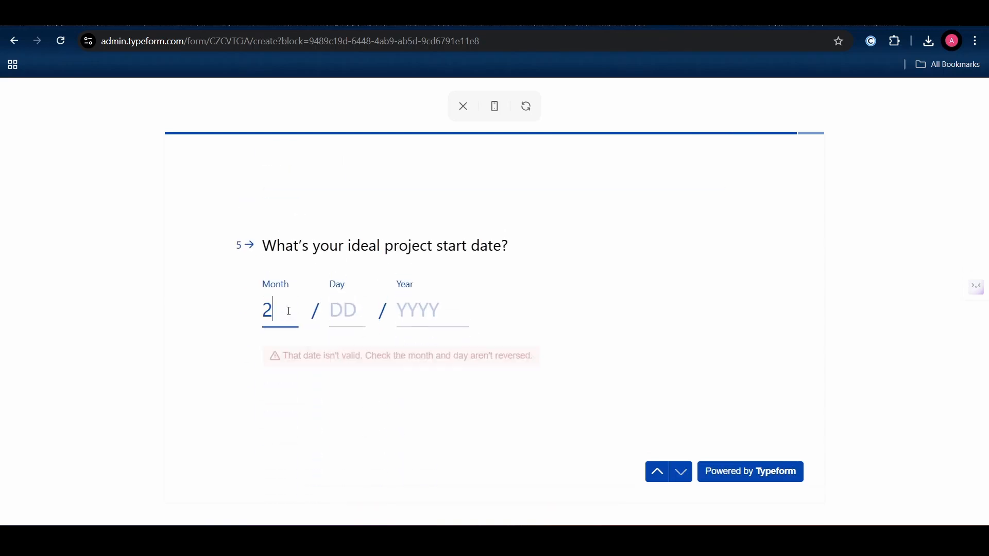
key(BackSpace)
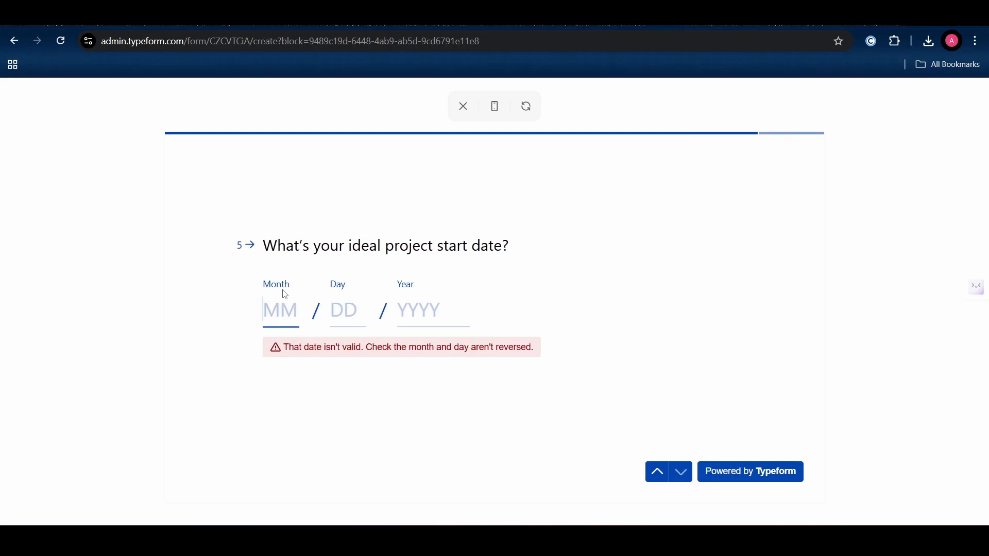
text(02)
click(341, 304)
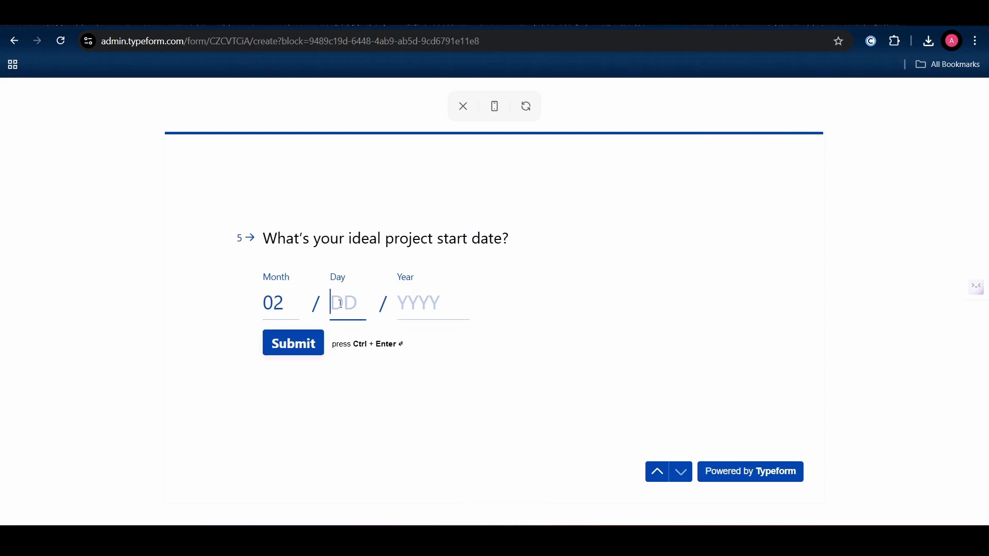
text(01)
click(416, 300)
text(2)
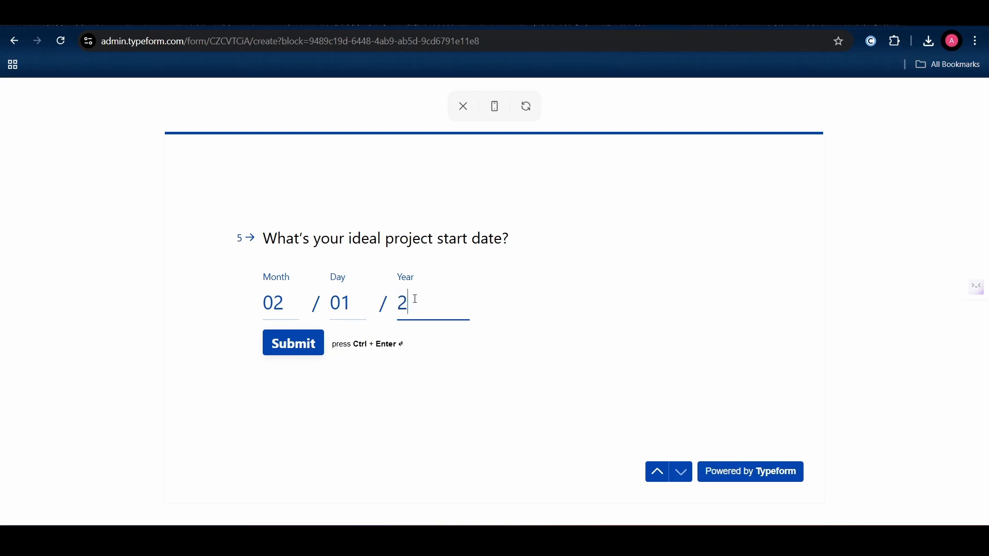
text(000)
click(312, 347)
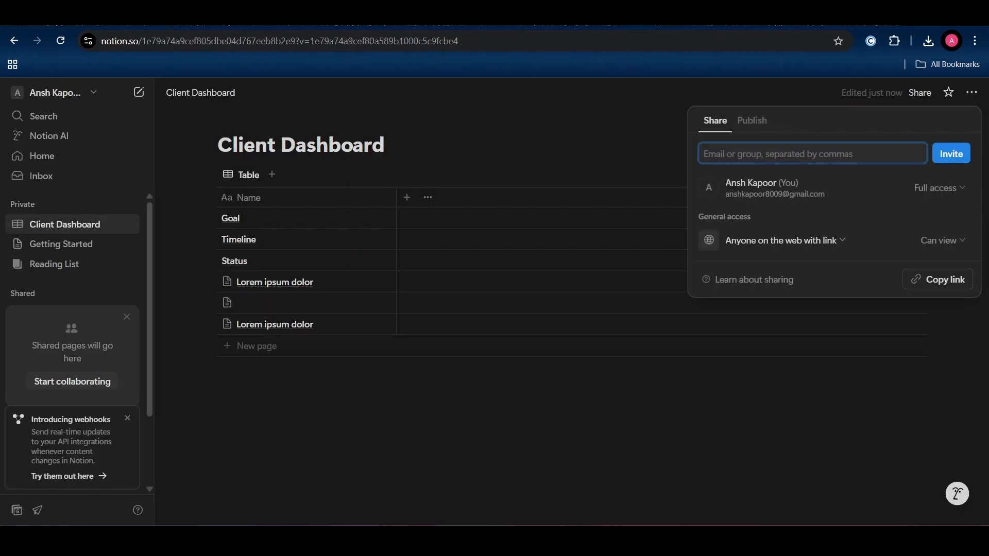
- Reload the Notion Client Dashboard to check for the new entry, then view the welcome email in Gmail
click(555, 166)
click(61, 40)
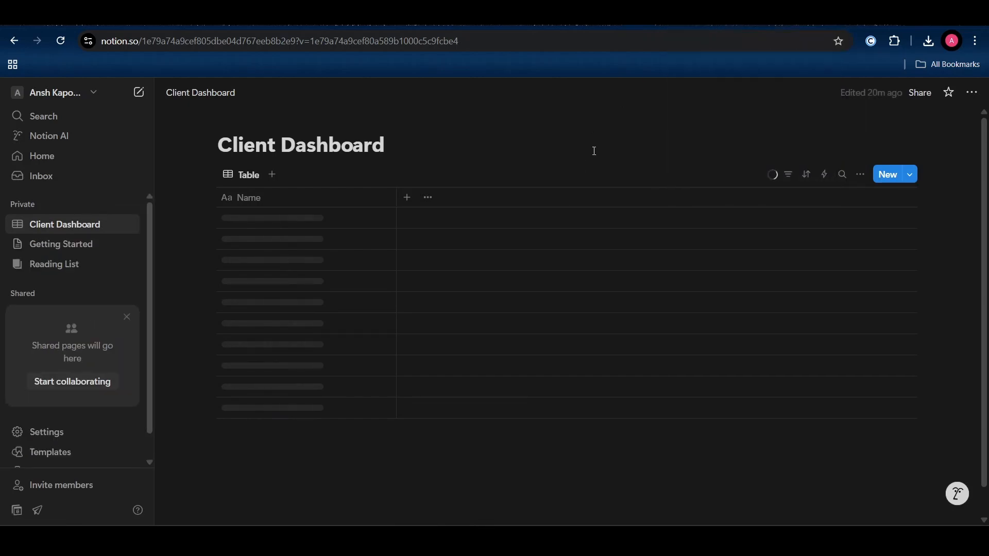
click(726, 16)
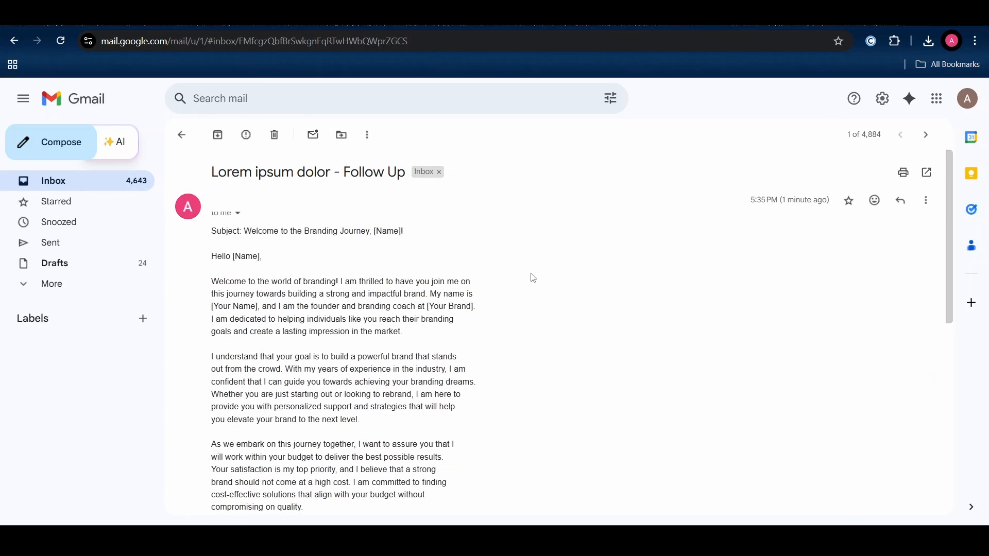
scroll(532, 278, down, 1)
scroll(533, 278, up, 1)
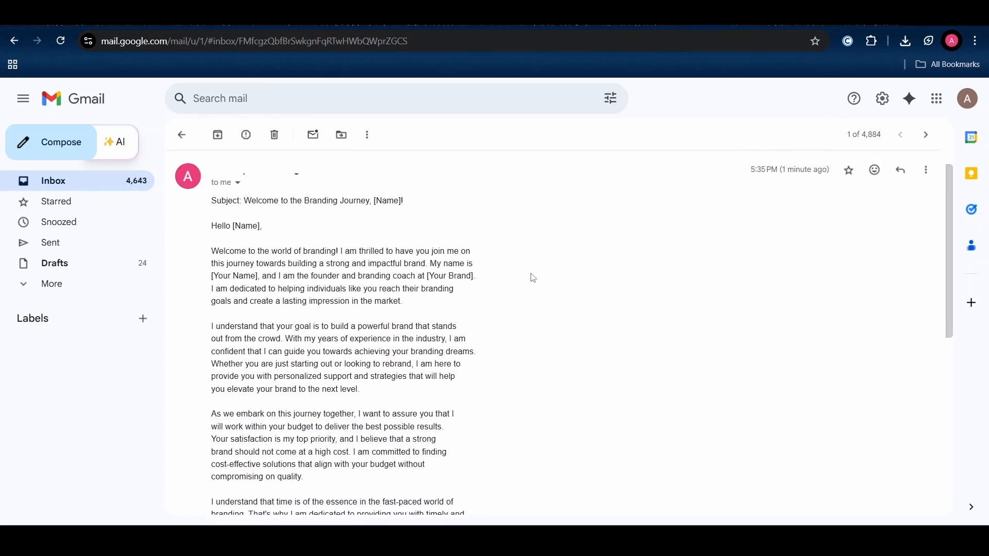
scroll(532, 277, down, 1)
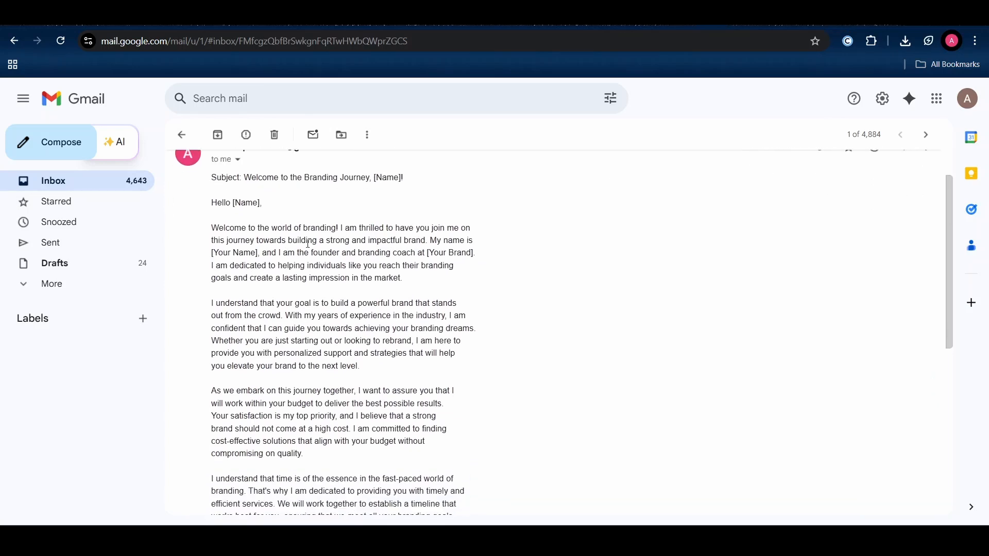
scroll(310, 247, down, 3)
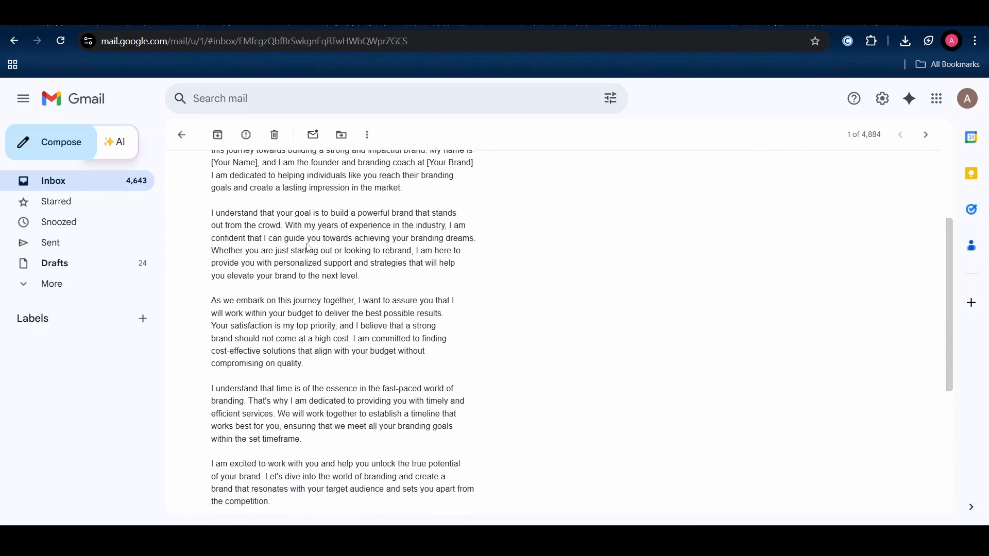
scroll(309, 249, up, 1)
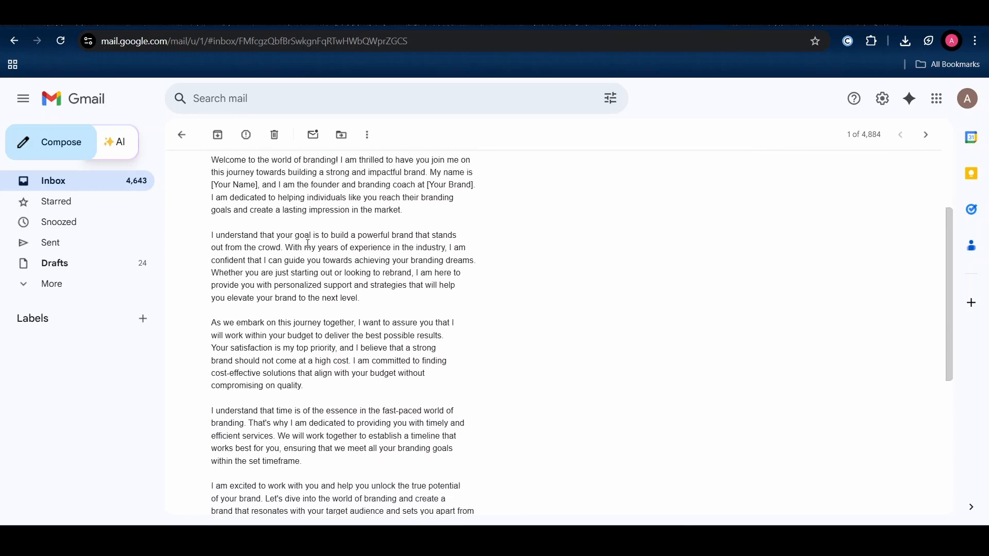
scroll(308, 244, down, 3)
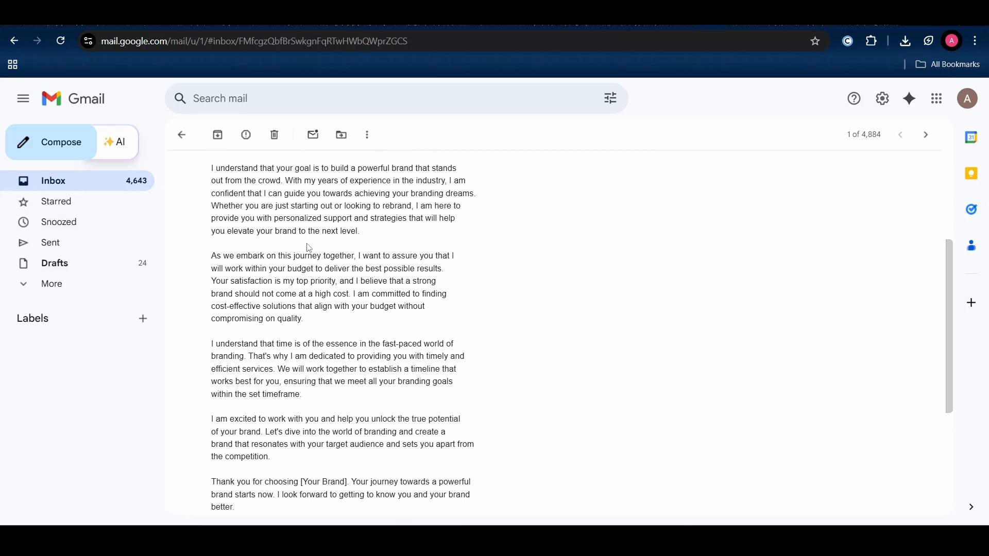
scroll(310, 249, down, 1)
scroll(254, 239, down, 1)
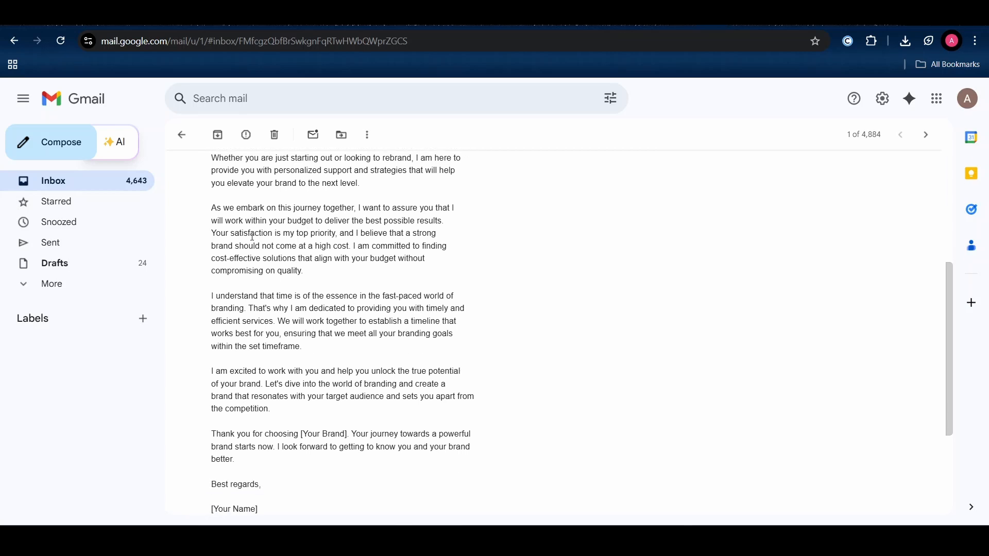
scroll(253, 237, down, 1)
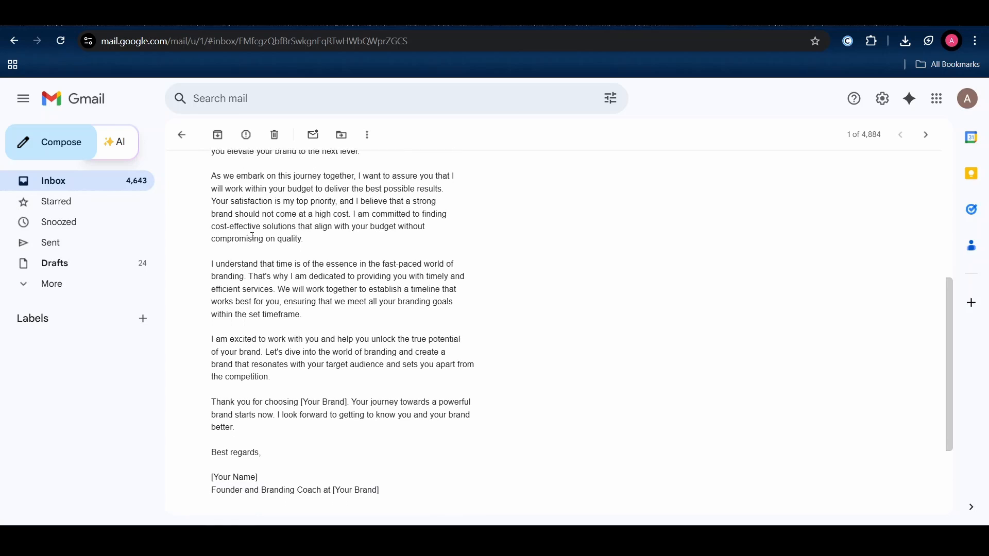
scroll(259, 273, down, 1)
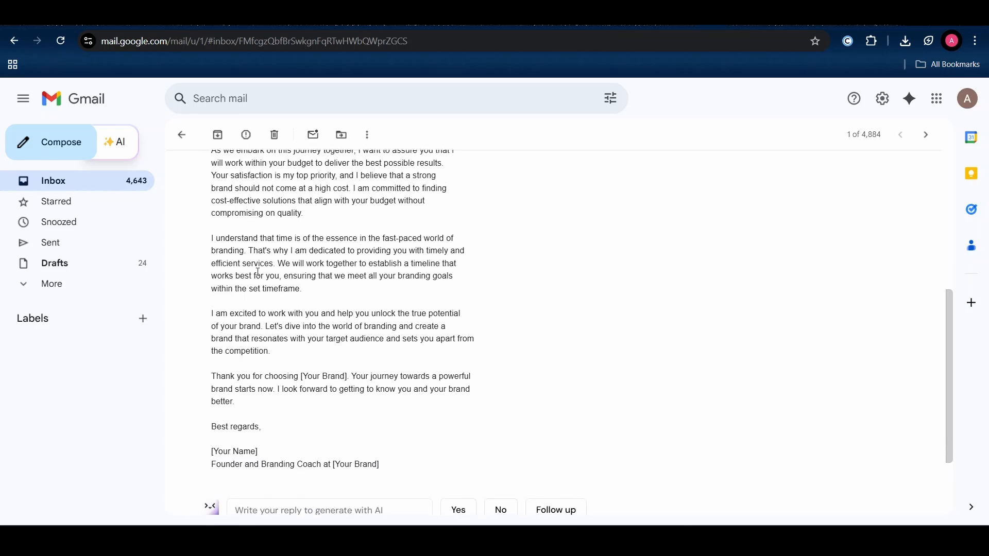
scroll(258, 273, down, 2)
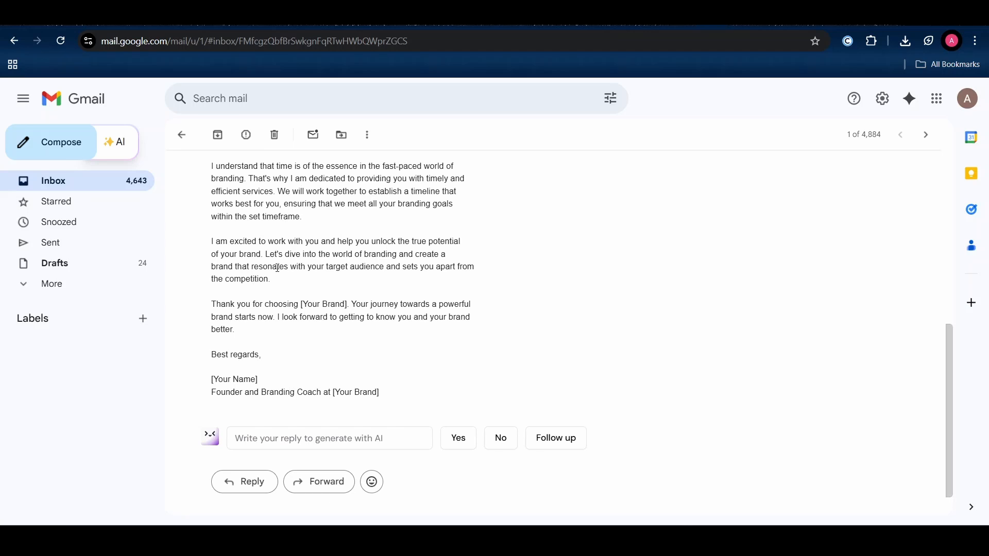
scroll(278, 268, down, 1)
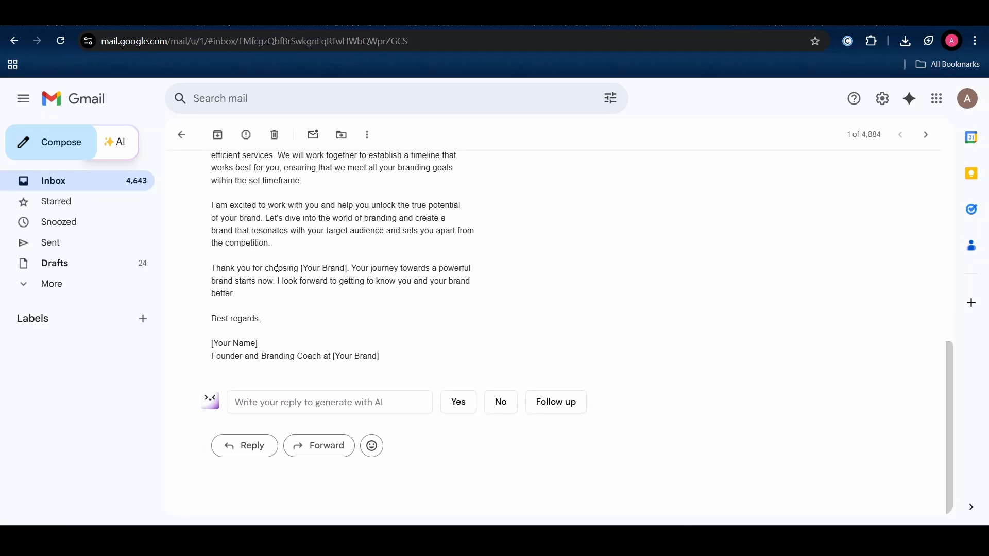